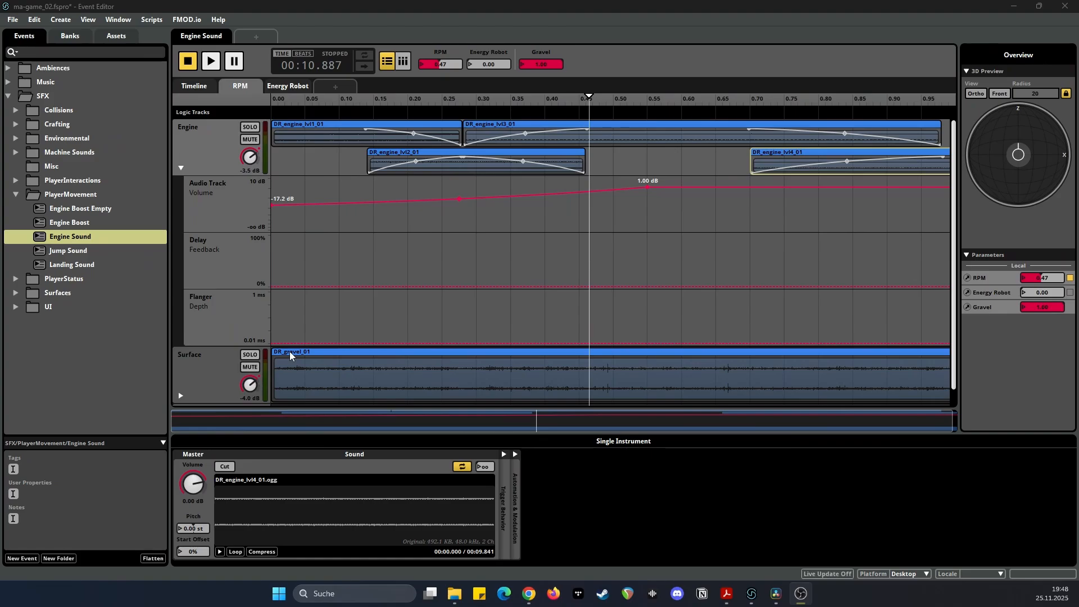
- Inspect the engine level 1 and level 3 instruments on the RPM sheet and sweep the RPM parameter
{"action": "left_click", "coordinate": [359, 259]}
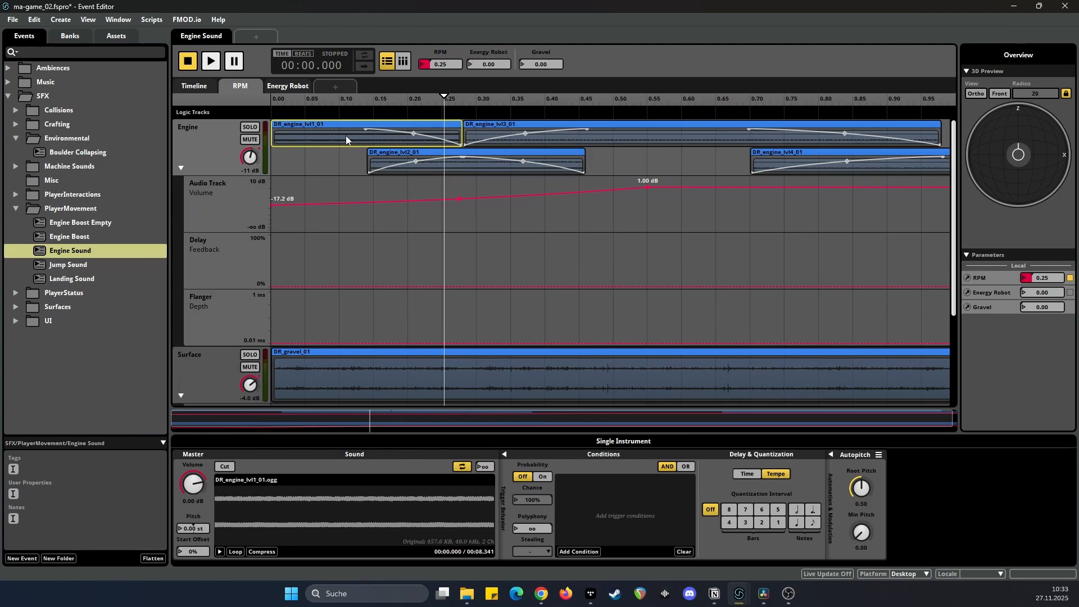
{"action": "left_click", "coordinate": [669, 137]}
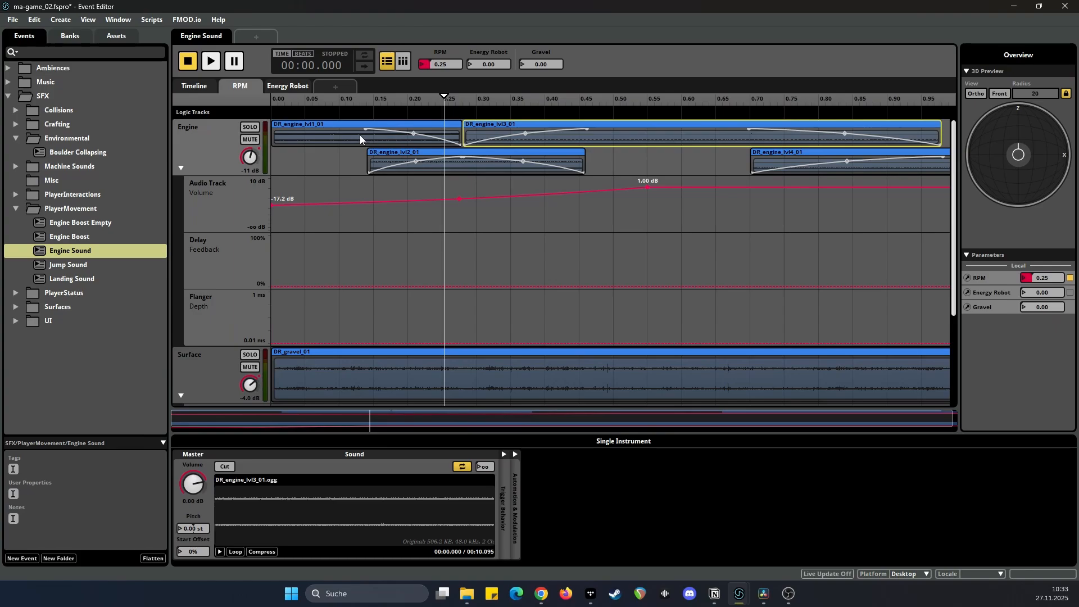
{"action": "left_click", "coordinate": [360, 135]}
{"action": "left_click", "coordinate": [619, 140]}
{"action": "left_click_drag", "start_coordinate": [455, 106], "coordinate": [407, 111]}
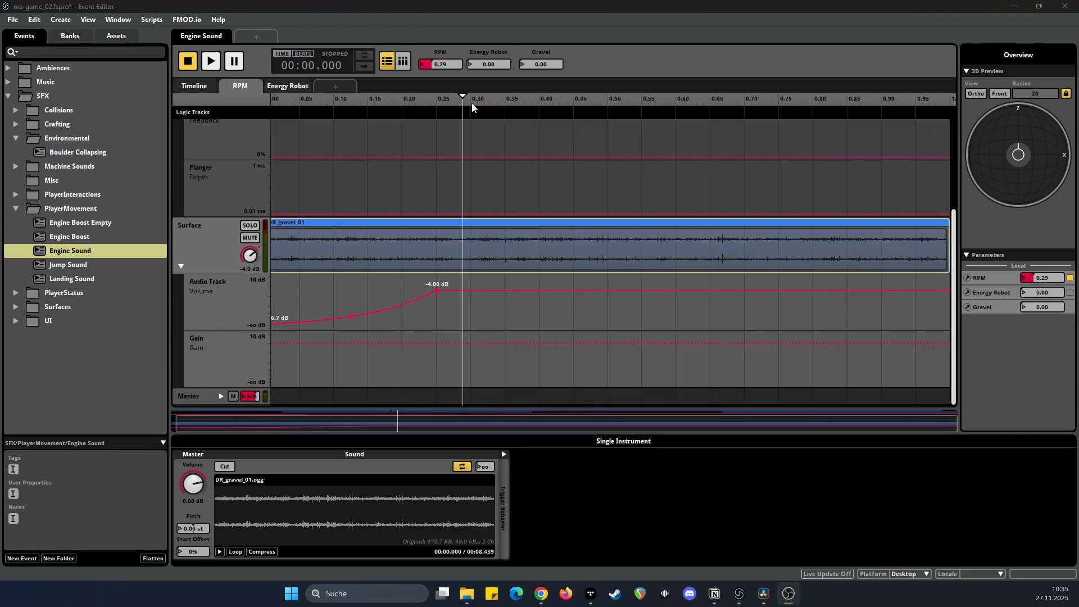
- Vary the RPM and Gravel parameters to examine how the Surface track's volume and gain automation respond
{"action": "left_click_drag", "start_coordinate": [467, 100], "coordinate": [589, 93]}
{"action": "mouse_move", "coordinate": [544, 65]}
{"action": "left_mouse_down"}
{"action": "mouse_move", "coordinate": [554, 64]}
{"action": "mouse_move", "coordinate": [535, 64]}
{"action": "mouse_move", "coordinate": [552, 64]}
{"action": "left_mouse_up"}
{"action": "left_click_drag", "start_coordinate": [496, 105], "coordinate": [445, 110]}
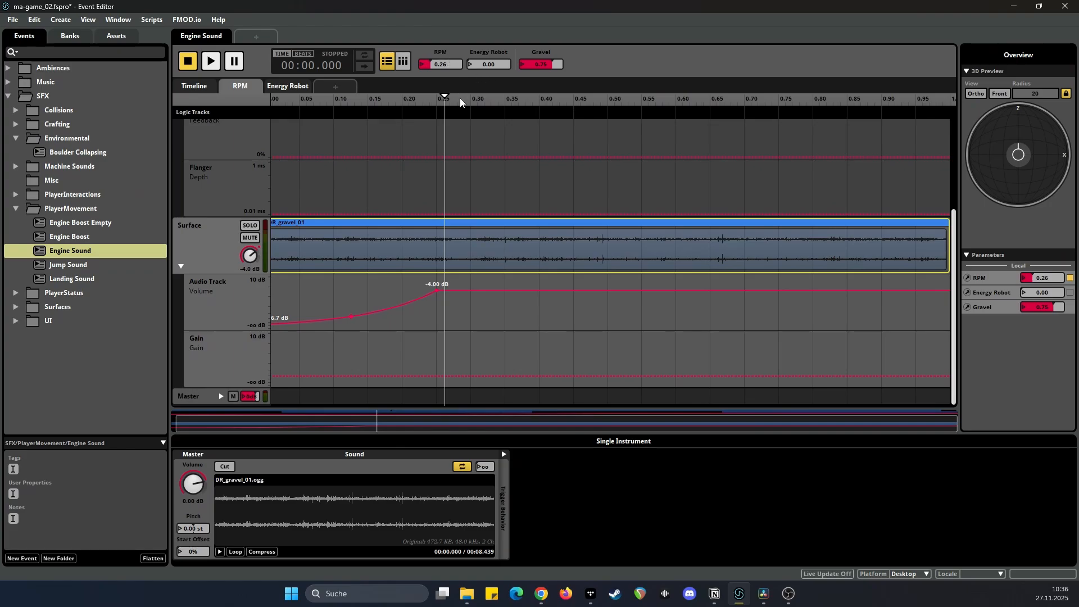
{"action": "left_click_drag", "start_coordinate": [448, 98], "coordinate": [462, 141]}
{"action": "left_click", "coordinate": [436, 108]}
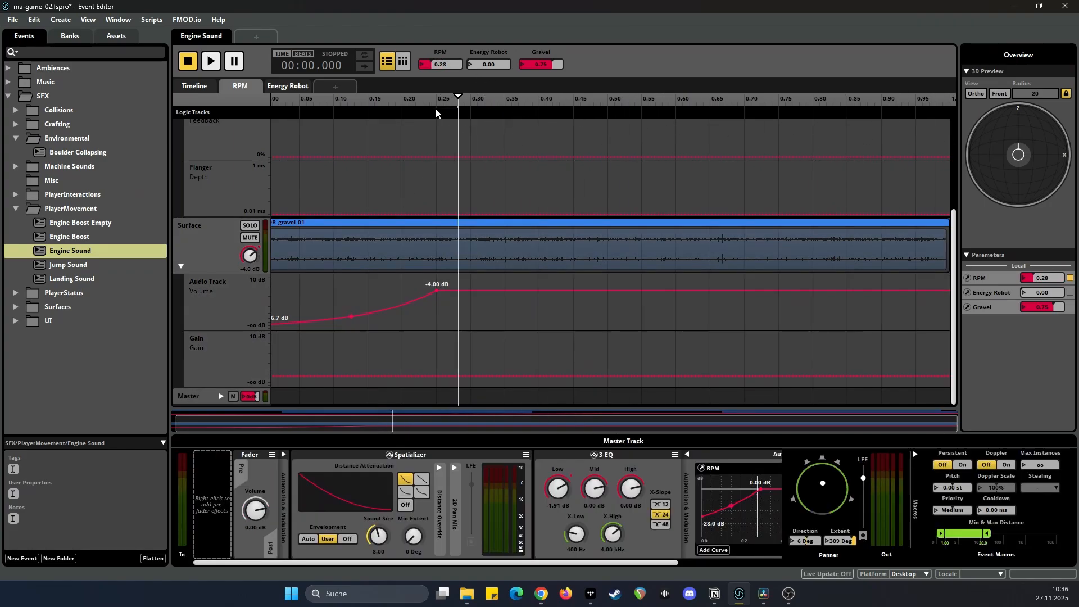
{"action": "left_click_drag", "start_coordinate": [461, 100], "coordinate": [318, 234]}
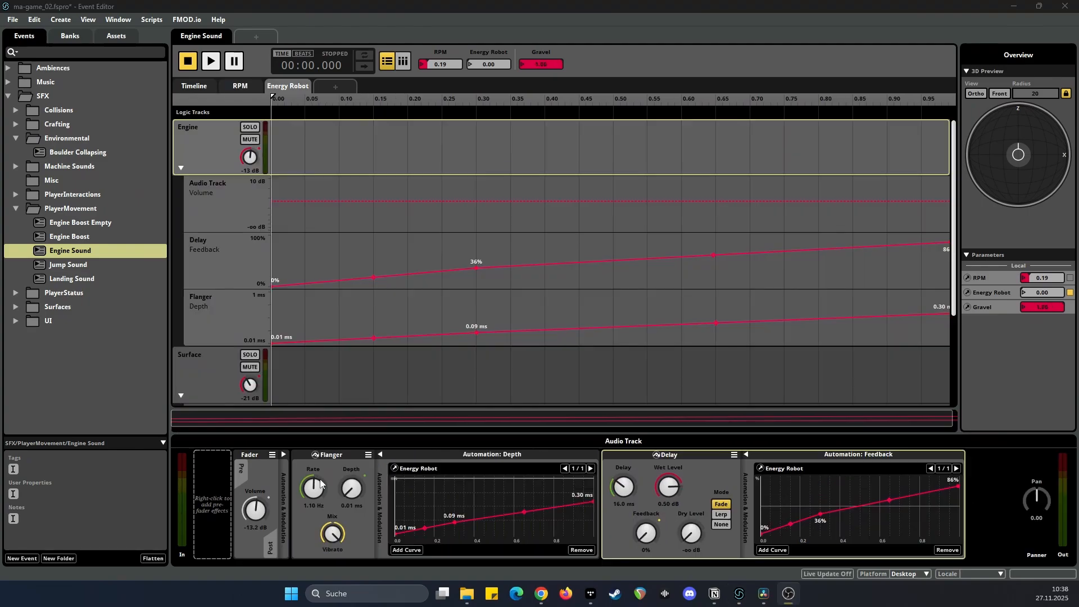
- Examine the Engine track's Flanger depth and Delay feedback automation, and raise the Energy Robot parameter to see their response
{"action": "left_click", "coordinate": [337, 458]}
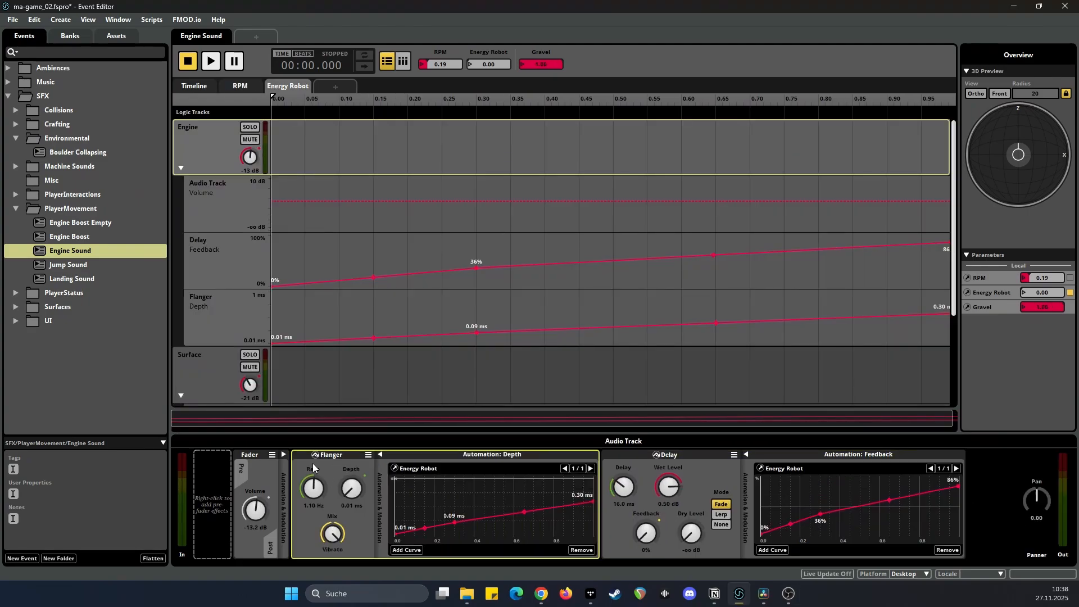
{"action": "left_click", "coordinate": [657, 466]}
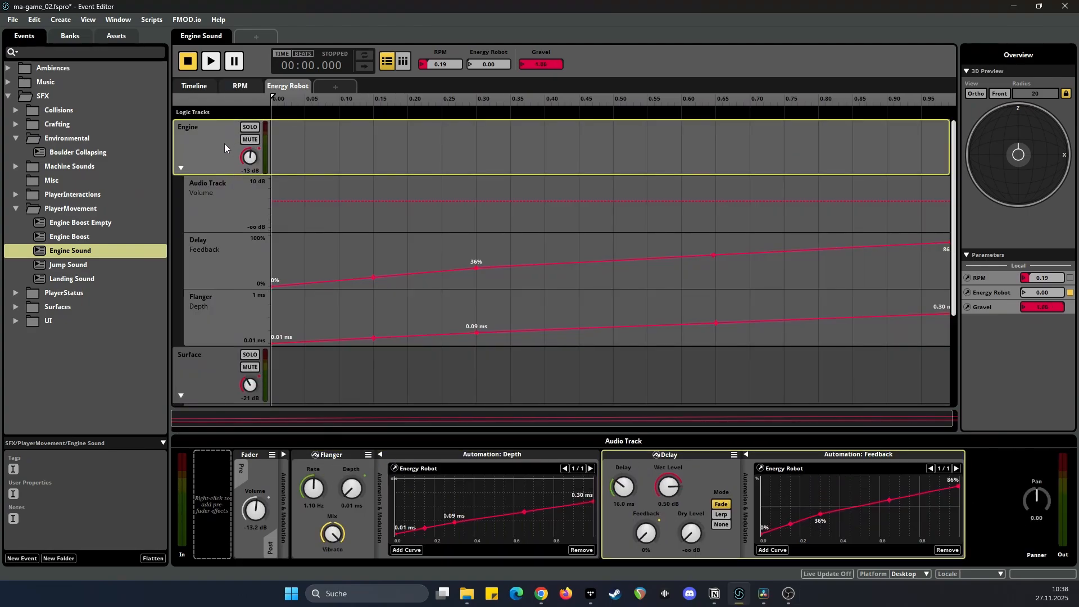
{"action": "left_click", "coordinate": [378, 550]}
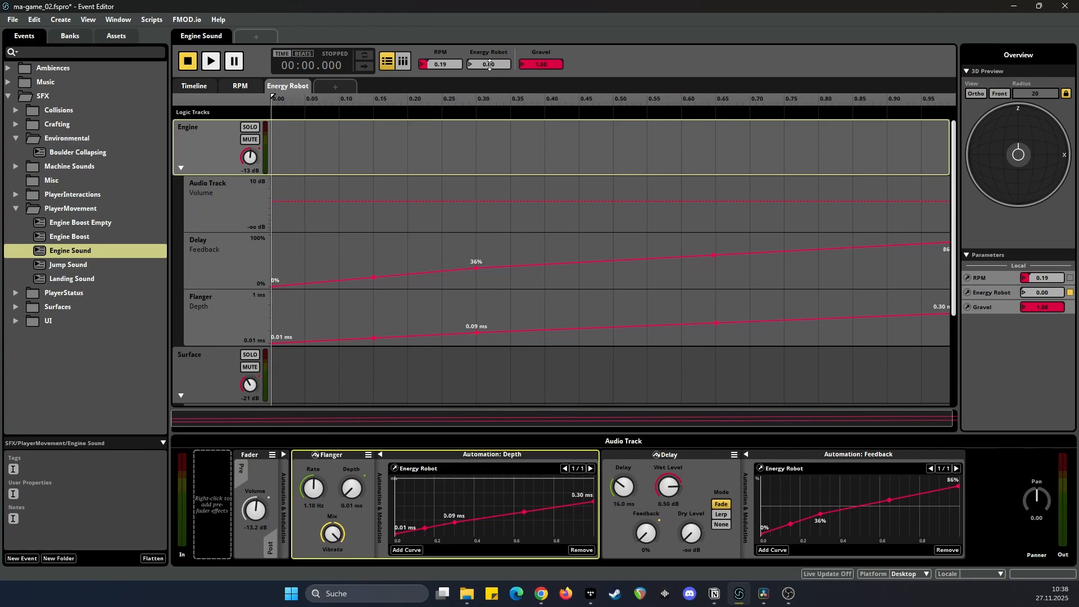
{"action": "left_click_drag", "start_coordinate": [489, 65], "coordinate": [490, 32]}
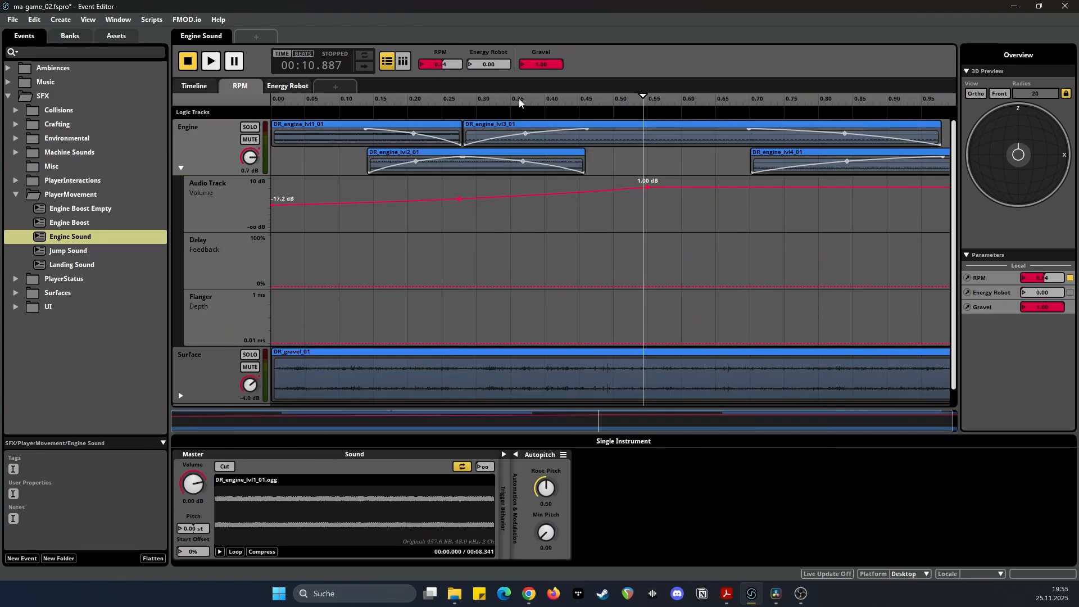
- Audition the existing Engine Sound event while varying its RPM and Energy Robot parameters
{"action": "left_click_drag", "start_coordinate": [519, 99], "coordinate": [433, 103]}
{"action": "key", "text": "space"}
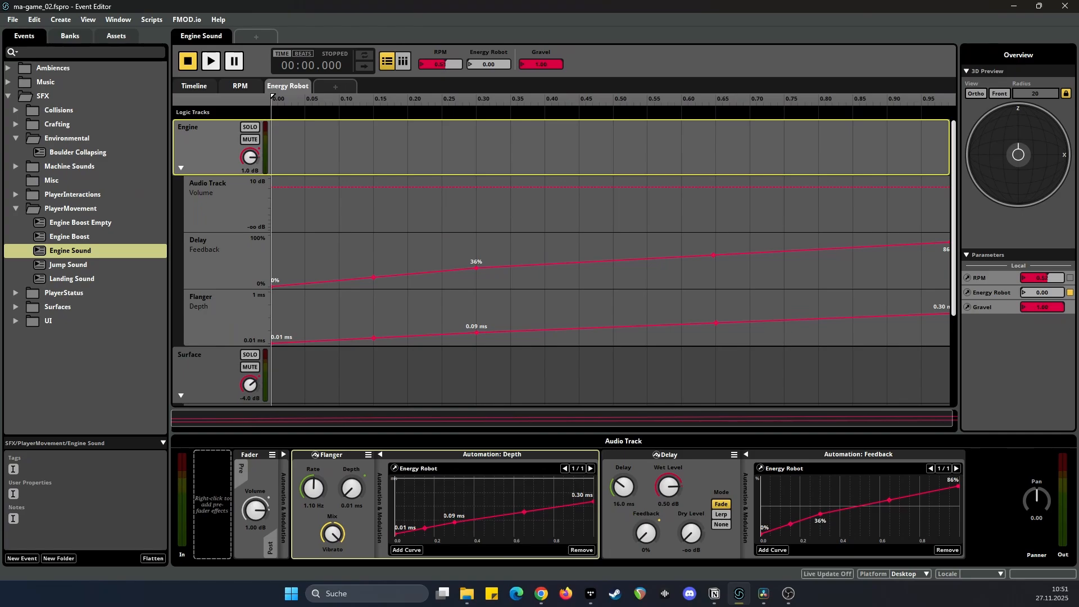
{"action": "left_click_drag", "start_coordinate": [440, 64], "coordinate": [440, 72]}
{"action": "left_click_drag", "start_coordinate": [489, 64], "coordinate": [489, 24]}
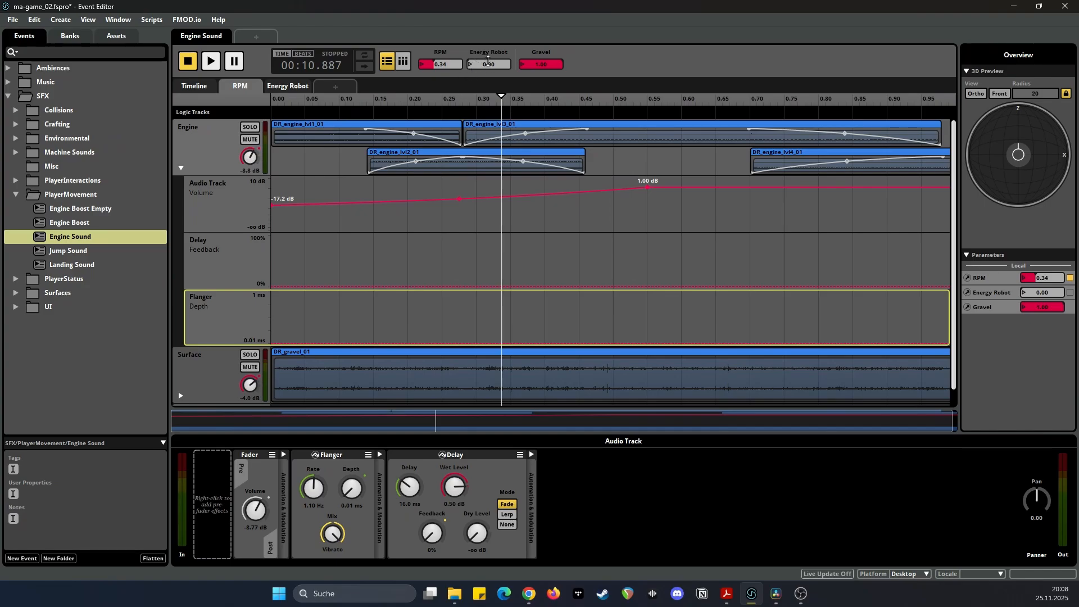
{"action": "key", "text": "space"}
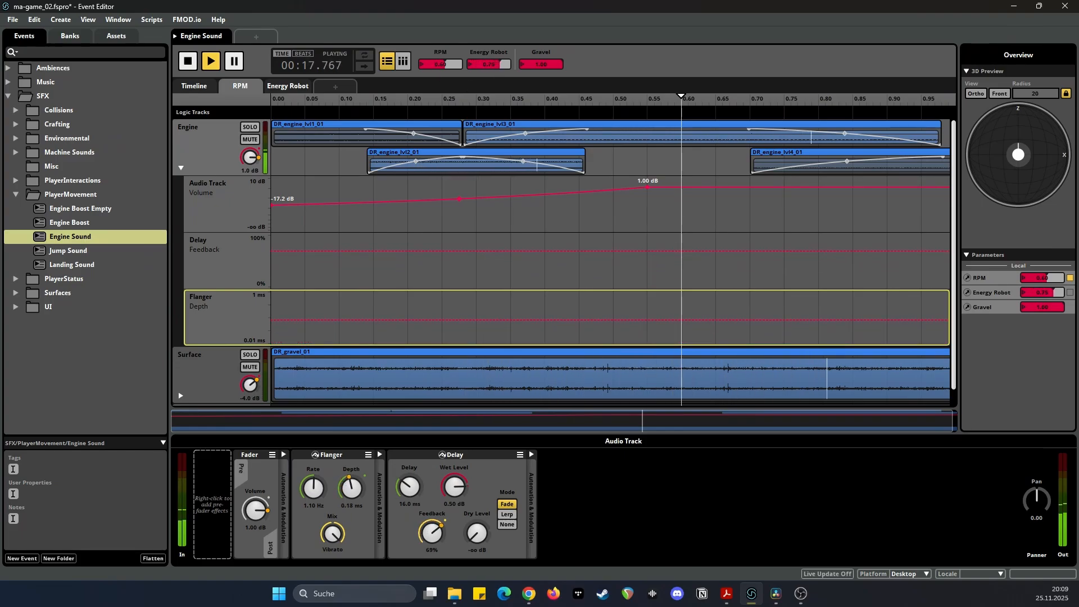
{"action": "left_click_drag", "start_coordinate": [682, 91], "coordinate": [384, 213]}
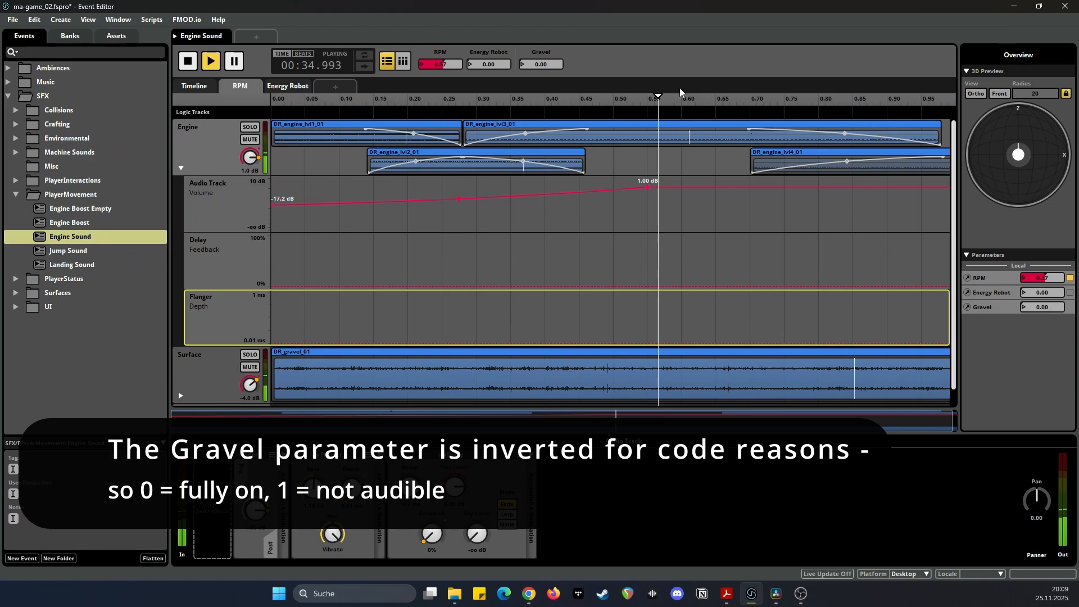
{"action": "left_click_drag", "start_coordinate": [694, 87], "coordinate": [478, 236]}
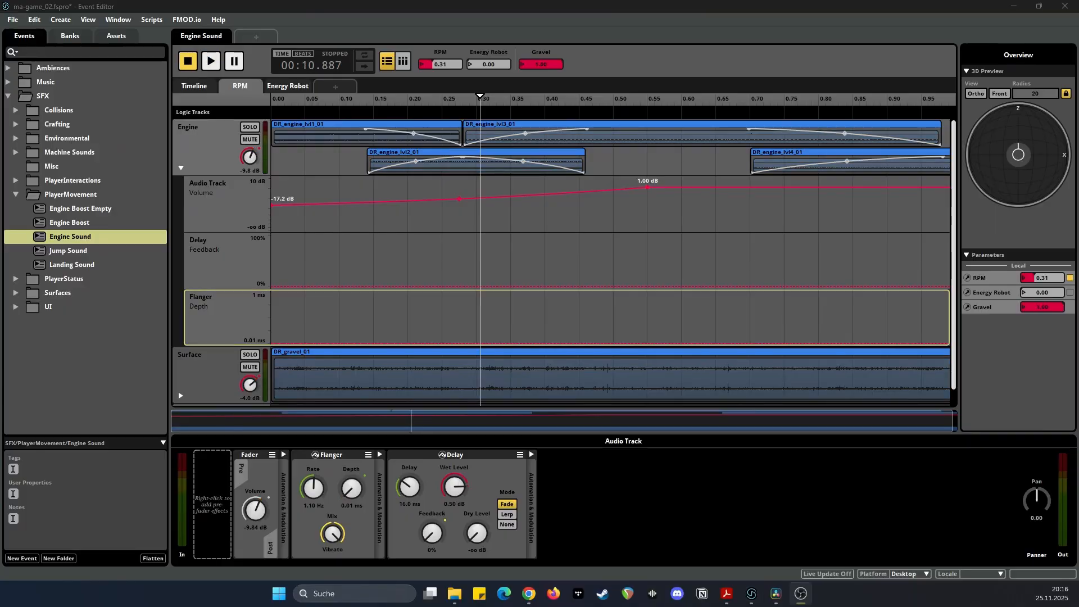
- Create a new event named Engine Sound_Tutorial in the PlayerMovement folder and give it a timeline sheet
{"action": "right_click", "coordinate": [90, 196]}
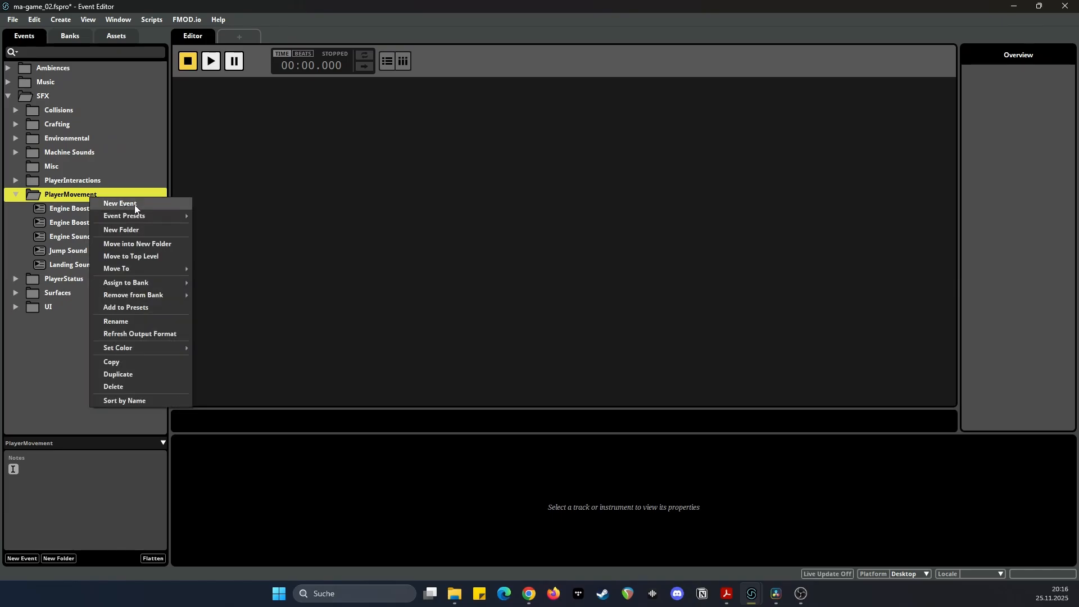
{"action": "left_click", "coordinate": [135, 205]}
{"action": "left_click", "coordinate": [337, 175]}
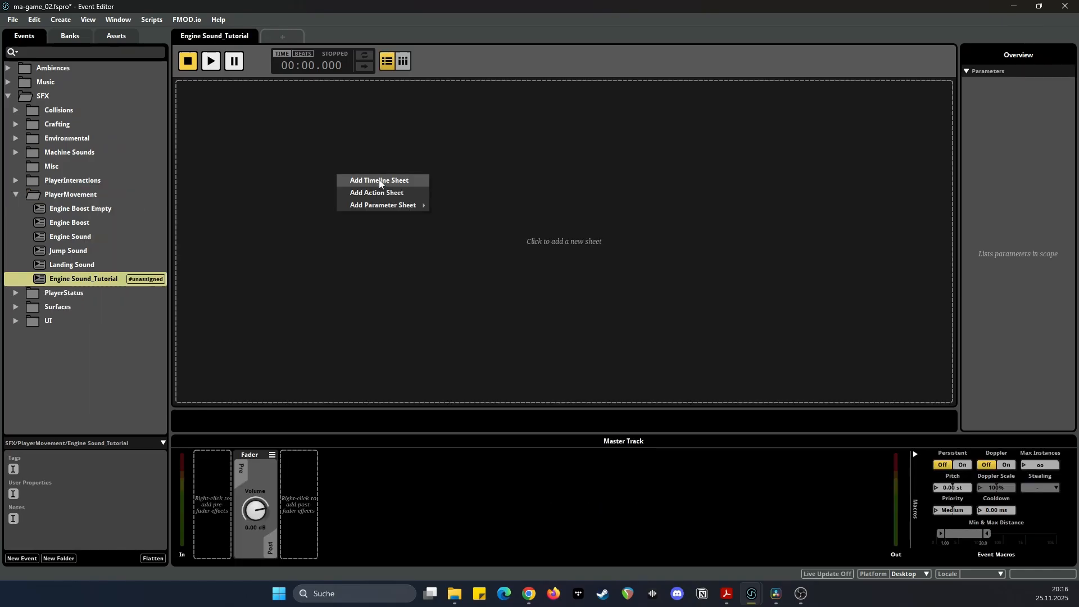
{"action": "left_click", "coordinate": [380, 181]}
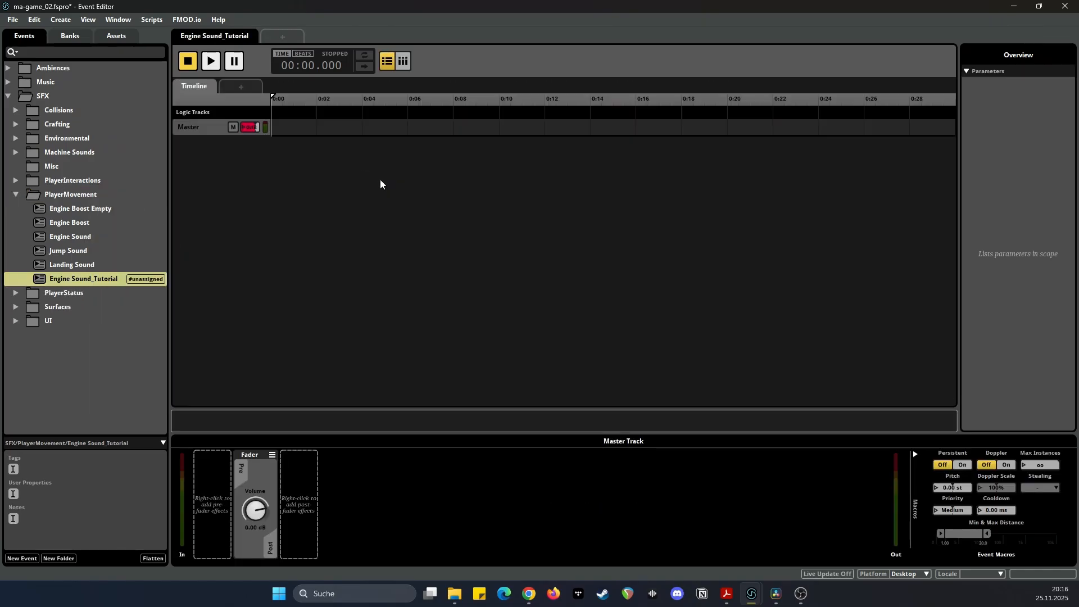
- Add a parameter sheet for a new local continuous parameter named RPM_New with a range of 0 to 1
{"action": "left_click", "coordinate": [241, 88]}
{"action": "mouse_move", "coordinate": [264, 114]}
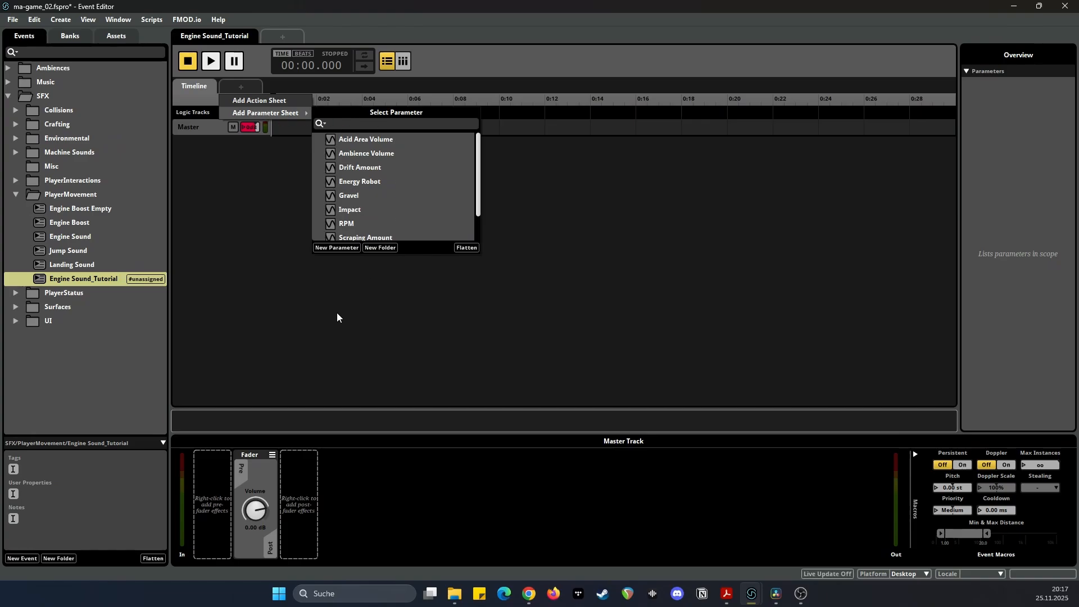
{"action": "left_click", "coordinate": [337, 248]}
{"action": "type", "text": "RPM_N"}
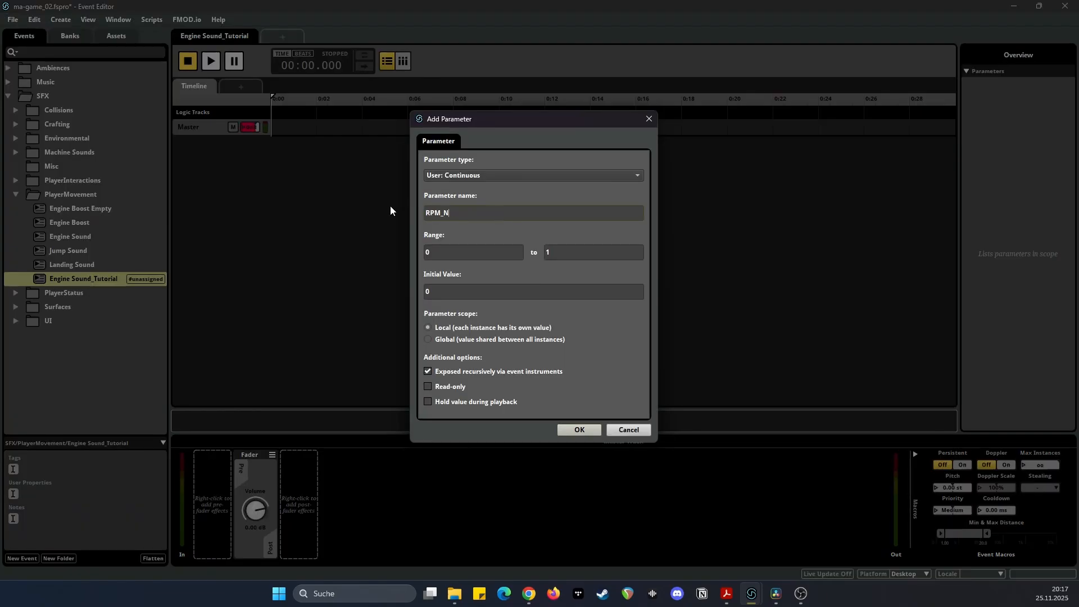
{"action": "type", "text": "ew"}
{"action": "key", "text": "Return"}
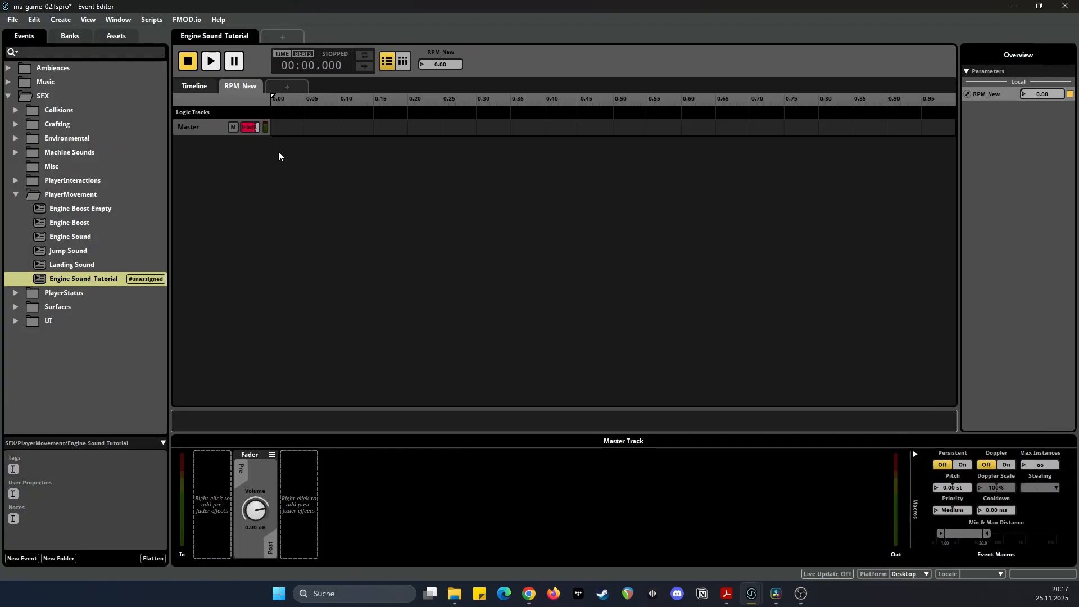
- Add an audio track and place DR_engine_lvl1_01.ogg on the RPM_New sheet, spanning from 0 to about 0.28
{"action": "key", "text": "ctrl+t"}
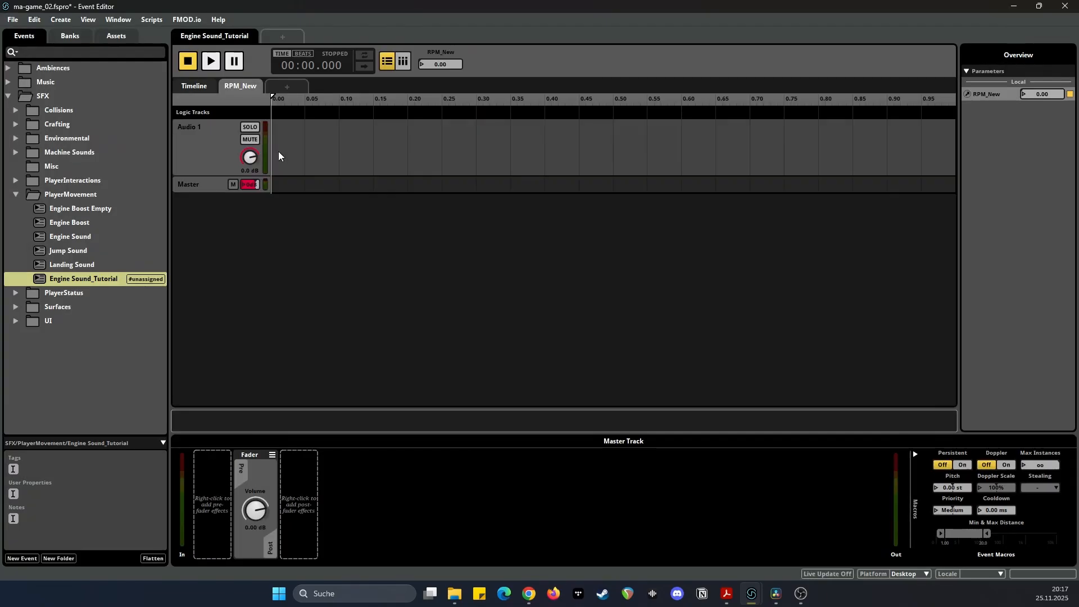
{"action": "left_click", "coordinate": [204, 148]}
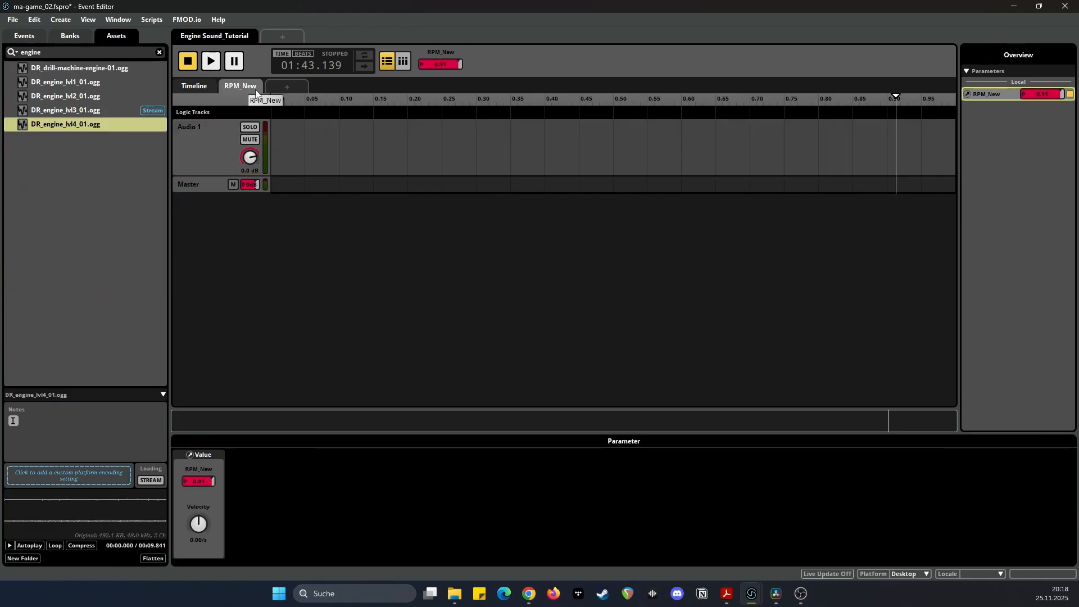
{"action": "left_click", "coordinate": [96, 83]}
{"action": "left_click_drag", "start_coordinate": [85, 82], "coordinate": [272, 137]}
{"action": "left_click_drag", "start_coordinate": [305, 147], "coordinate": [462, 147]}
- Place DR_engine_lvl2_01, lvl3_01 and lvl4_01 along the RPM_New sheet on the same track, overlapping neighbouring instruments to create crossfades
{"action": "left_click_drag", "start_coordinate": [66, 96], "coordinate": [626, 162]}
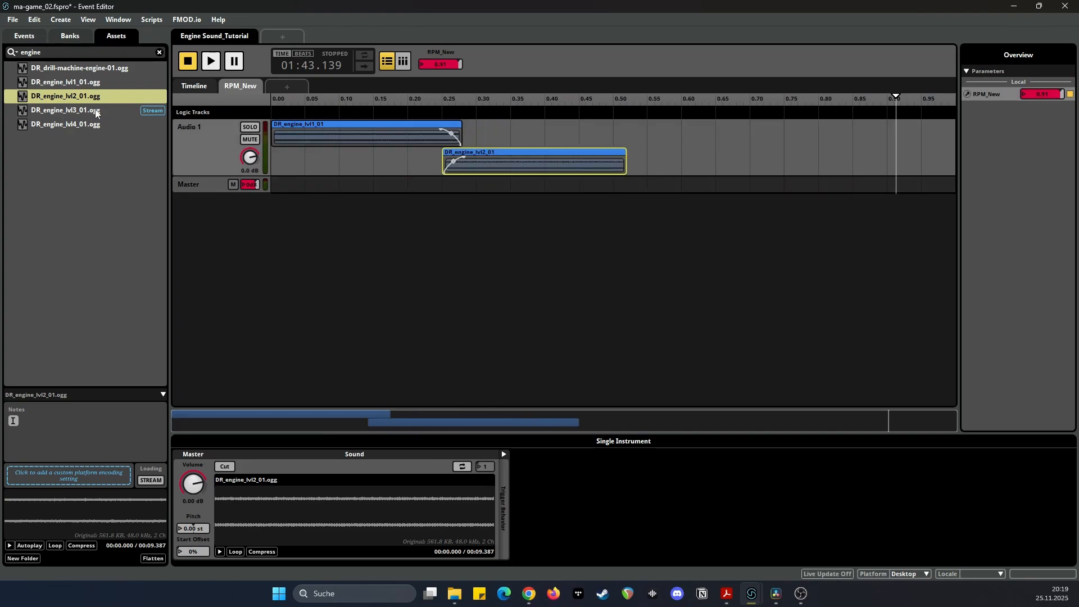
{"action": "left_click_drag", "start_coordinate": [95, 110], "coordinate": [606, 138]}
{"action": "left_click_drag", "start_coordinate": [634, 137], "coordinate": [804, 137]}
{"action": "left_click_drag", "start_coordinate": [34, 125], "coordinate": [788, 161]}
{"action": "left_click_drag", "start_coordinate": [819, 162], "coordinate": [956, 161]}
{"action": "left_click_drag", "start_coordinate": [785, 163], "coordinate": [758, 162]}
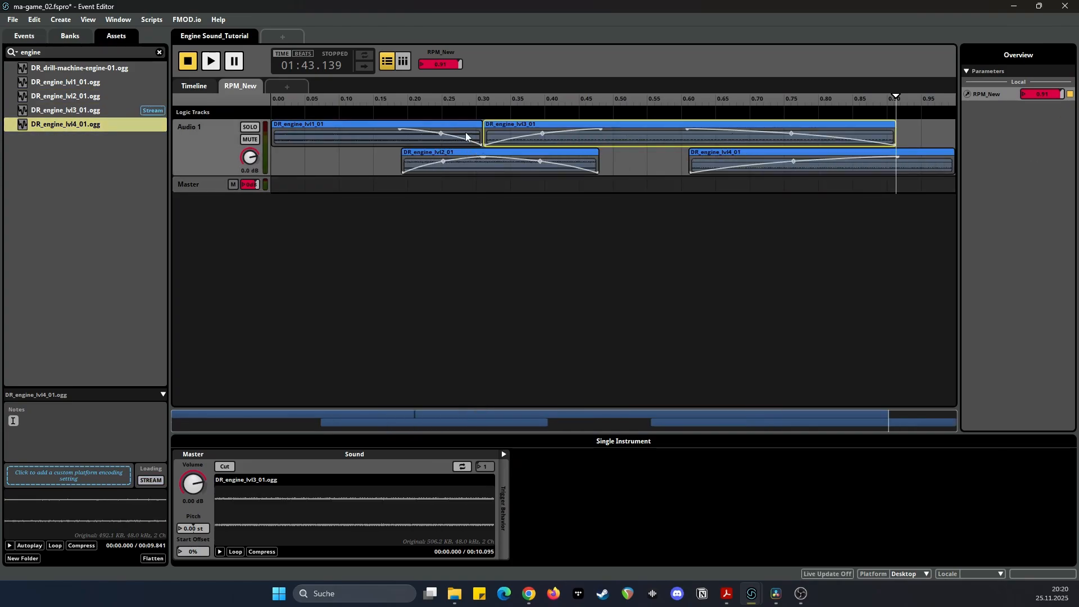
- Enable looping on all four engine instruments together
{"action": "left_click", "coordinate": [406, 132]}
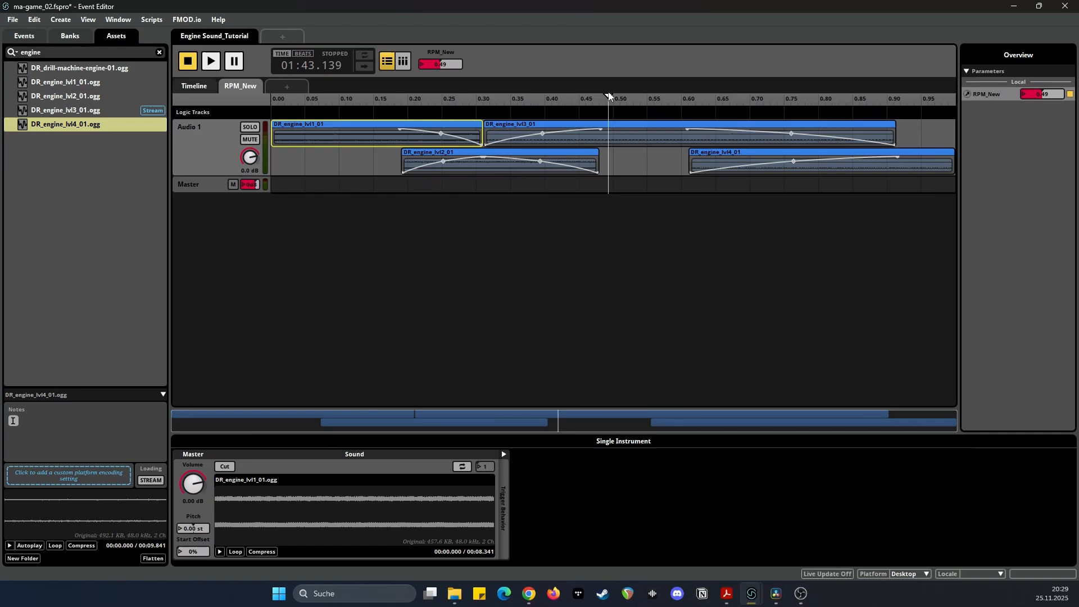
{"action": "left_click_drag", "start_coordinate": [610, 100], "coordinate": [540, 104]}
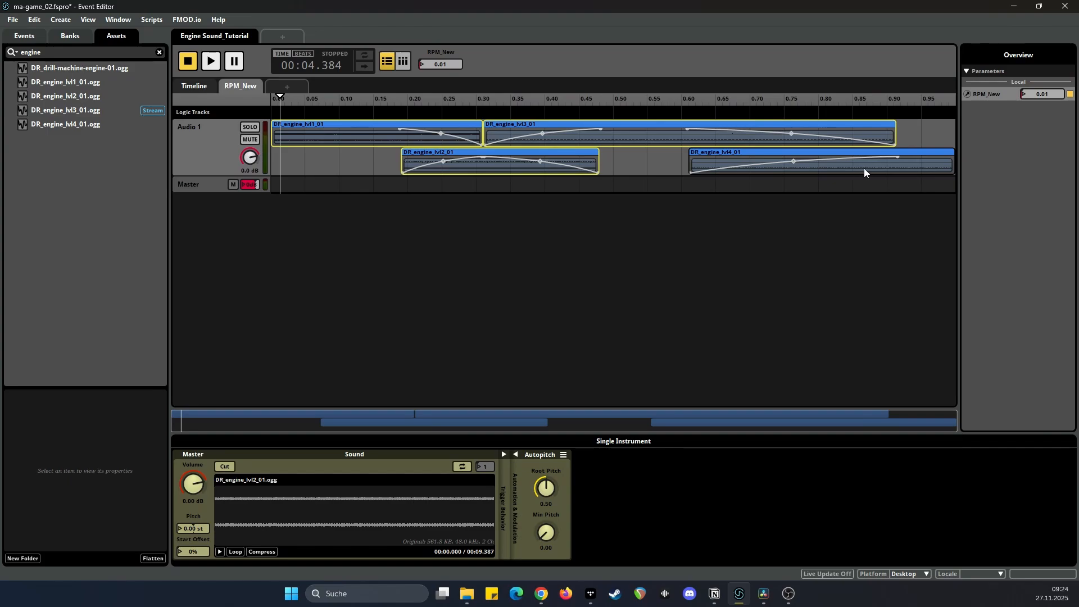
{"action": "left_click", "coordinate": [865, 169], "text": "ctrl"}
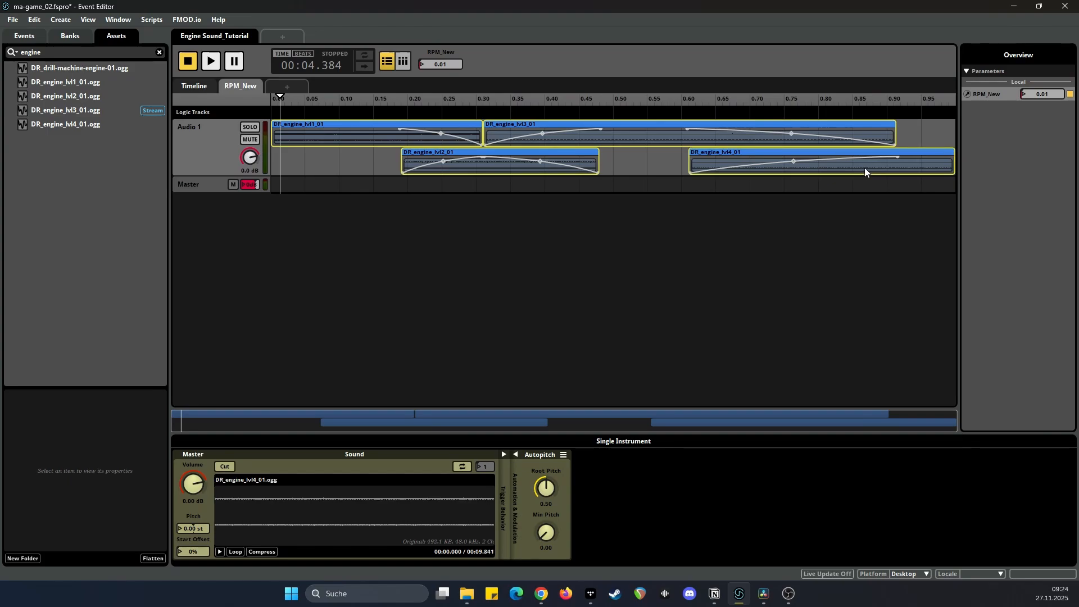
{"action": "left_click", "coordinate": [462, 468]}
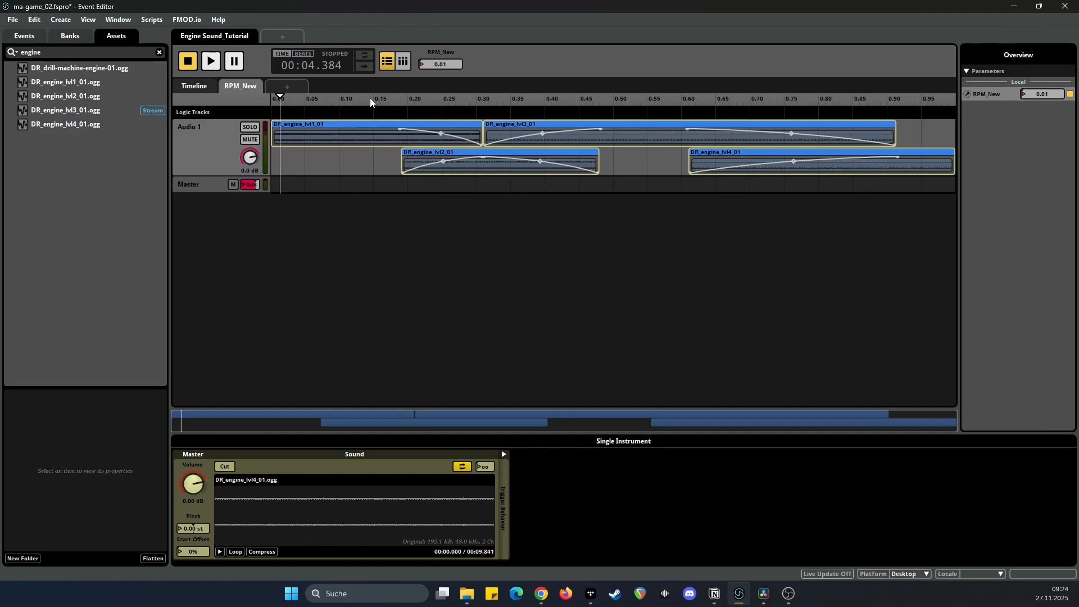
- Play the event and move RPM_New to about 0.09 to audition the looping engine sound
{"action": "key", "text": "space"}
{"action": "mouse_move", "coordinate": [333, 98]}
{"action": "left_mouse_down"}
{"action": "mouse_move", "coordinate": [316, 98]}
{"action": "mouse_move", "coordinate": [858, 117]}
{"action": "mouse_move", "coordinate": [336, 119]}
{"action": "left_mouse_up"}
{"action": "key", "text": "space"}
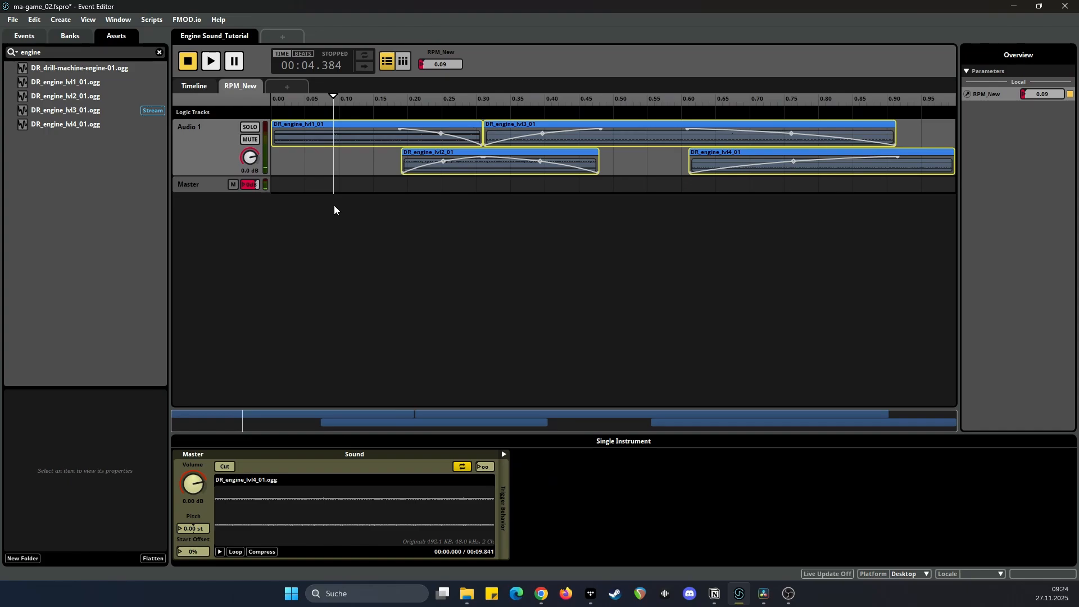
- Add Autopitch modulation to the pitch of all four engine instruments and audition the event while varying RPM_New
{"action": "right_click", "coordinate": [195, 527]}
{"action": "mouse_move", "coordinate": [241, 547]}
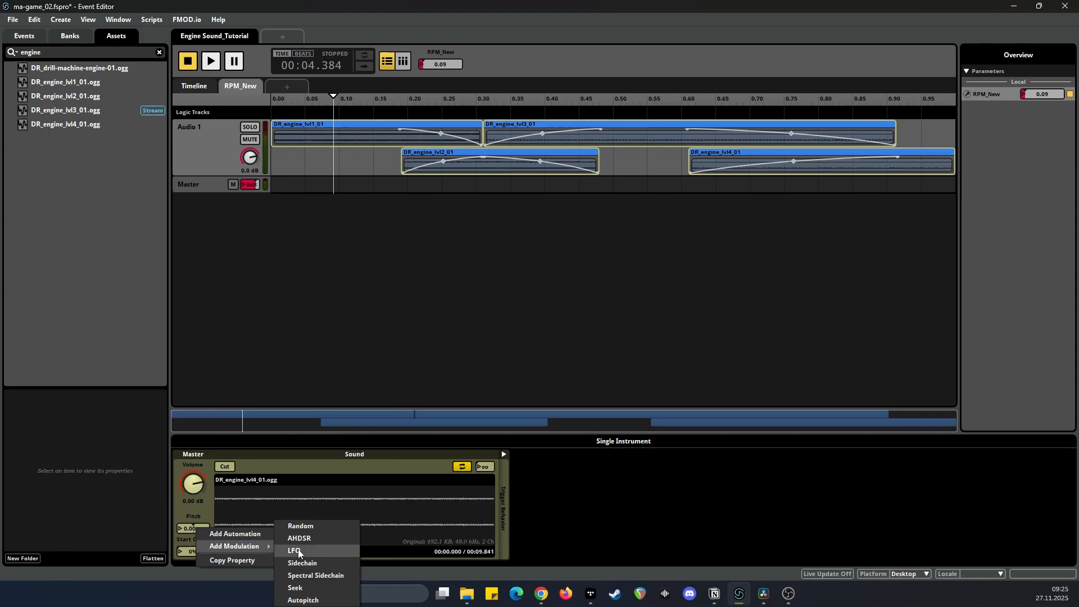
{"action": "left_click", "coordinate": [304, 600]}
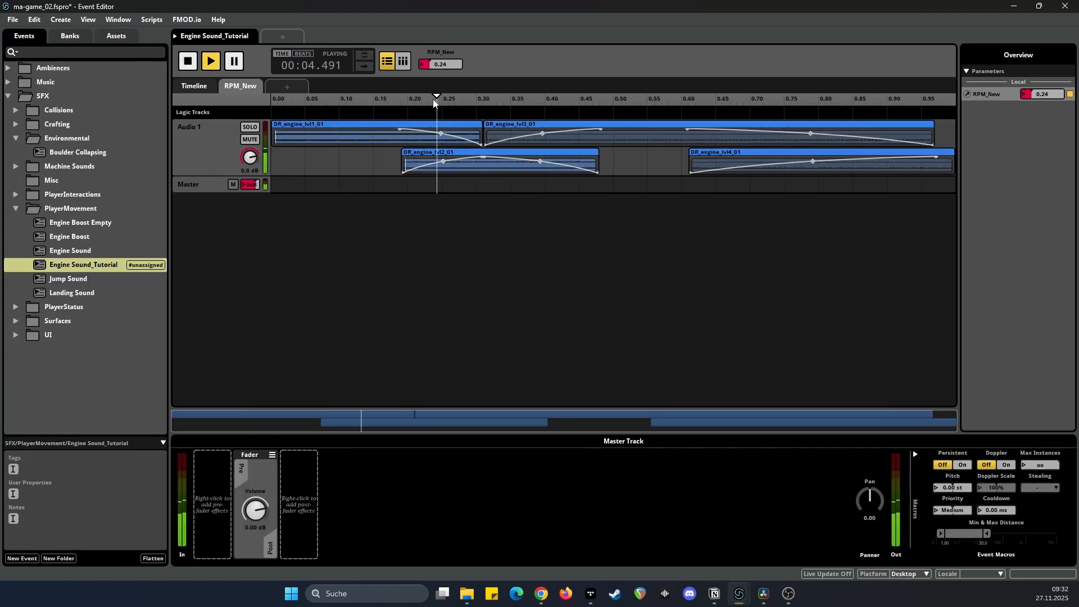
{"action": "left_click_drag", "start_coordinate": [436, 101], "coordinate": [315, 99]}
{"action": "key", "text": "space"}
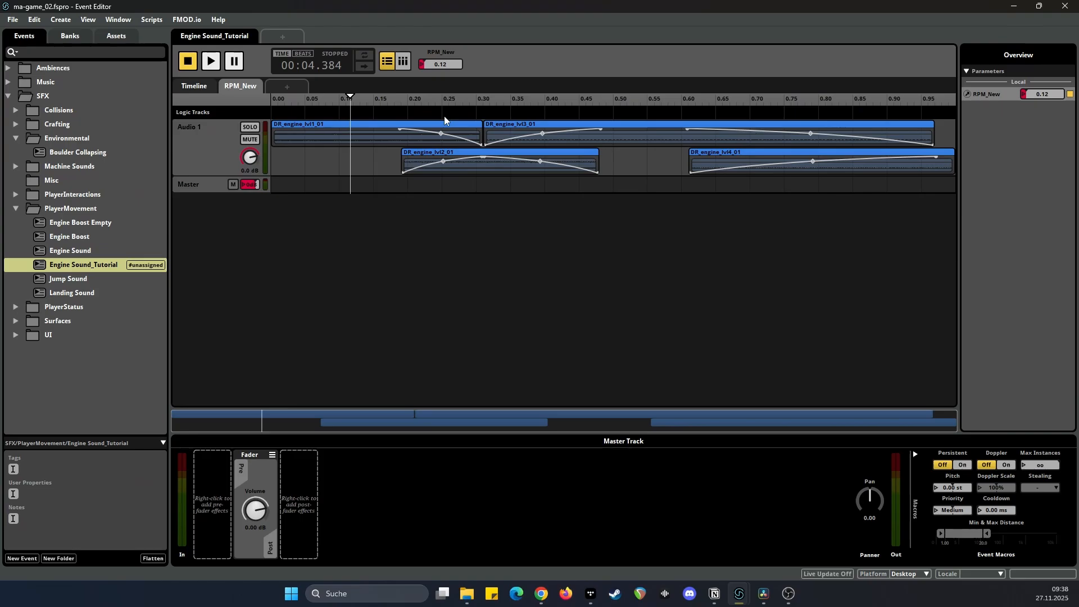
- Add an FMOD 3-EQ effect after the fader on the master track
{"action": "right_click", "coordinate": [307, 498]}
{"action": "mouse_move", "coordinate": [323, 506]}
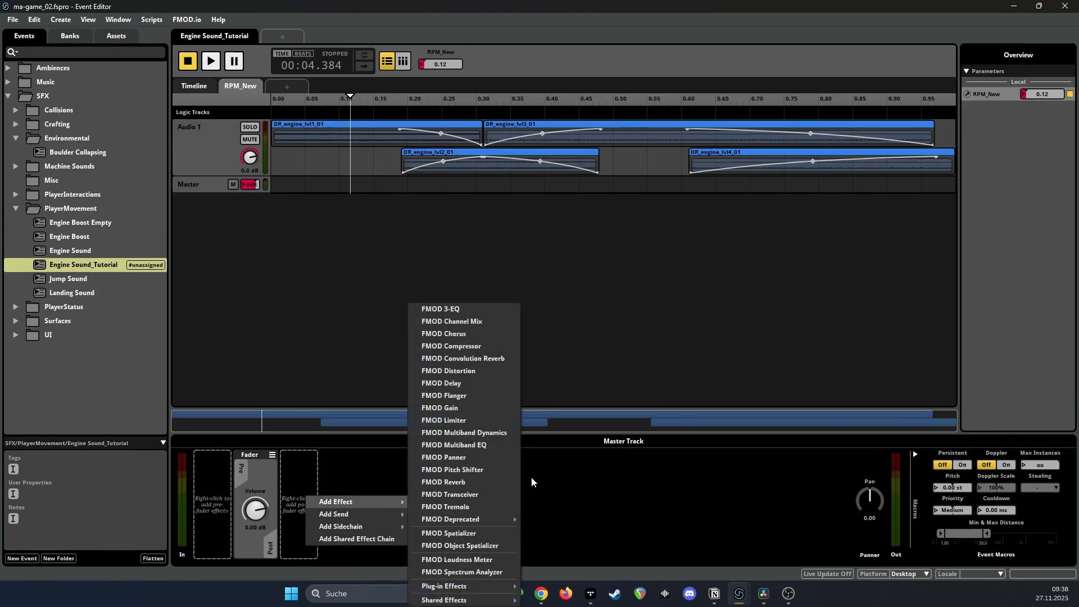
{"action": "left_click", "coordinate": [452, 311]}
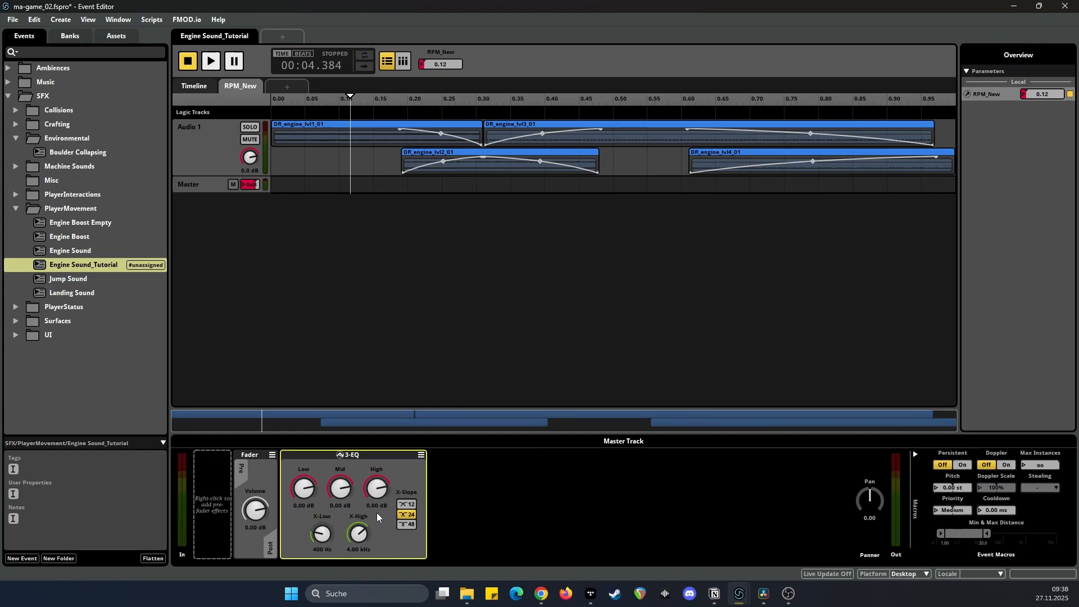
- Add automation to the Low gain of the master track's 3-EQ, with a curve driven by RPM_New
{"action": "right_click", "coordinate": [303, 486]}
{"action": "left_click", "coordinate": [330, 494]}
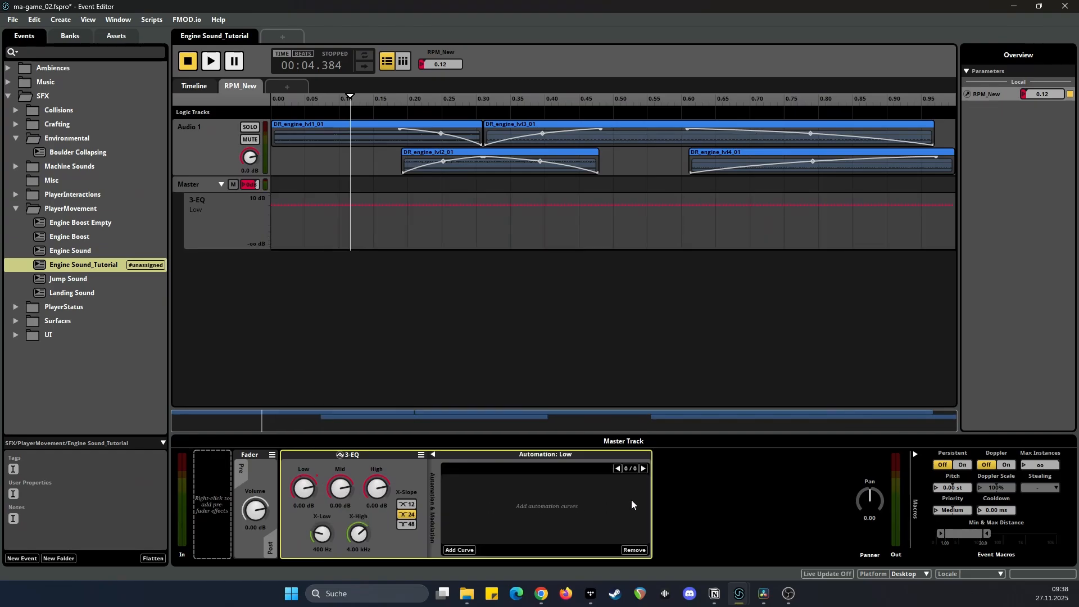
{"action": "left_click", "coordinate": [465, 551]}
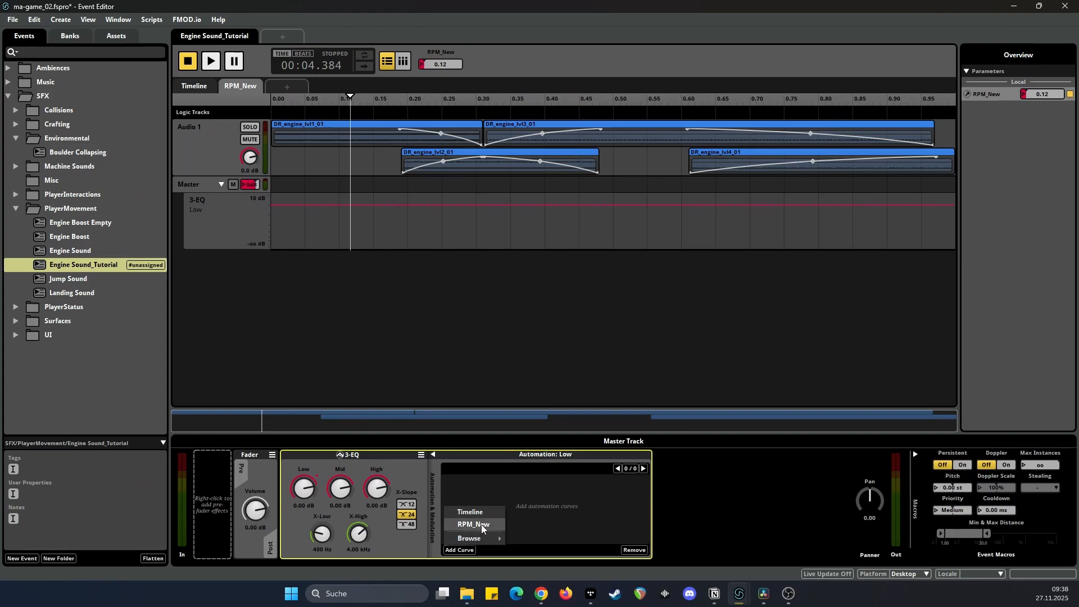
{"action": "left_click", "coordinate": [481, 524]}
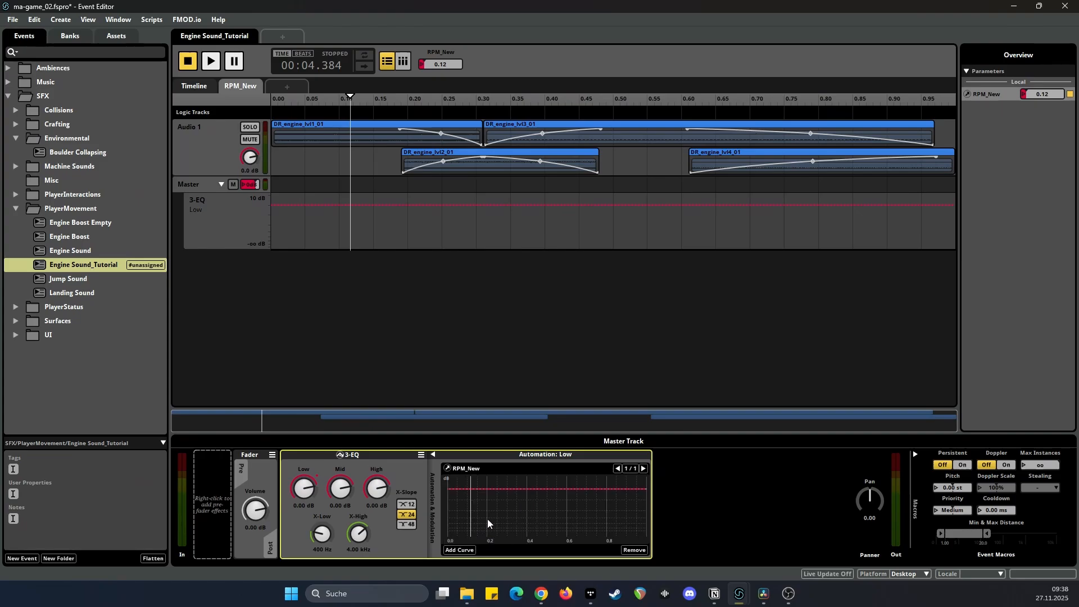
- Shape the 3-EQ Low curve to rise from -oo dB at zero RPM_New to 0.00 dB near its maximum, sagging slightly midway
{"action": "left_click", "coordinate": [637, 488]}
{"action": "left_click", "coordinate": [450, 489]}
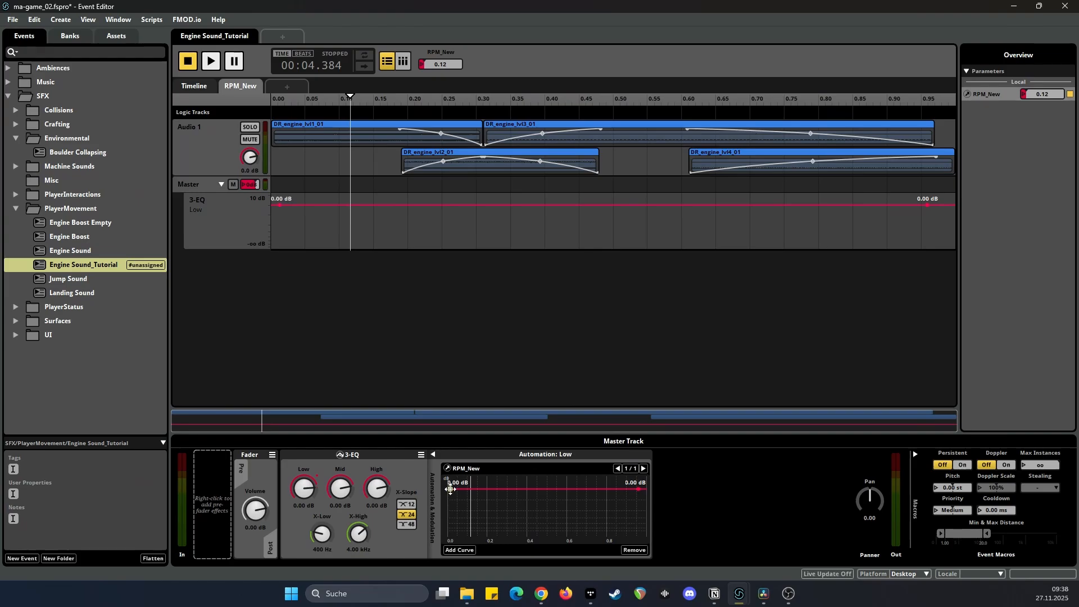
{"action": "left_click_drag", "start_coordinate": [450, 489], "coordinate": [449, 534]}
{"action": "left_click_drag", "start_coordinate": [543, 511], "coordinate": [543, 517]}
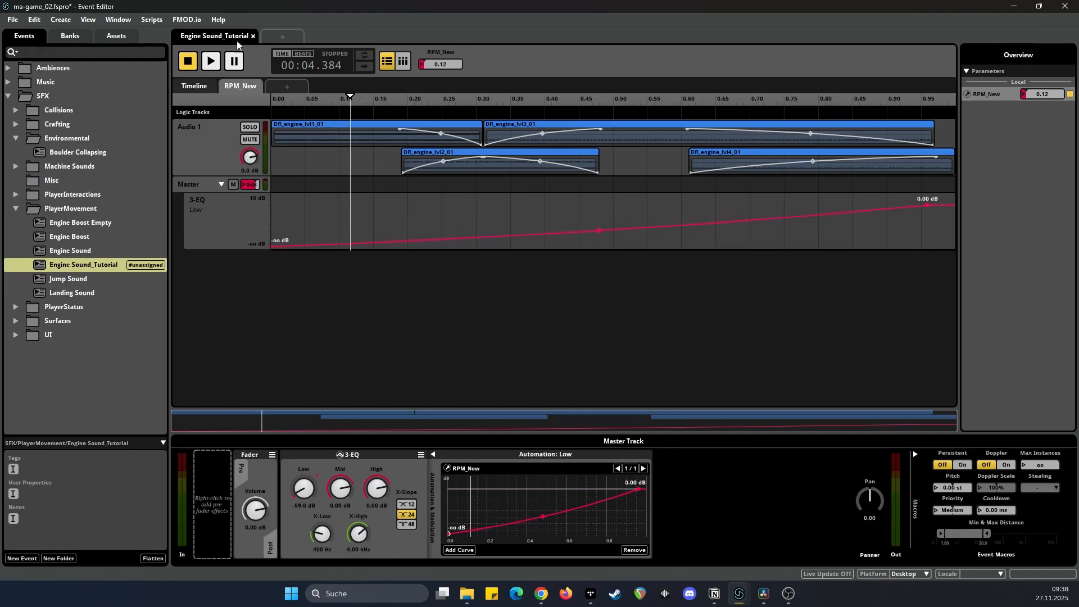
- Play the event while varying RPM_New and bend the 3-EQ Low curve upward so the lows come in earlier
{"action": "left_click_drag", "start_coordinate": [394, 101], "coordinate": [445, 99]}
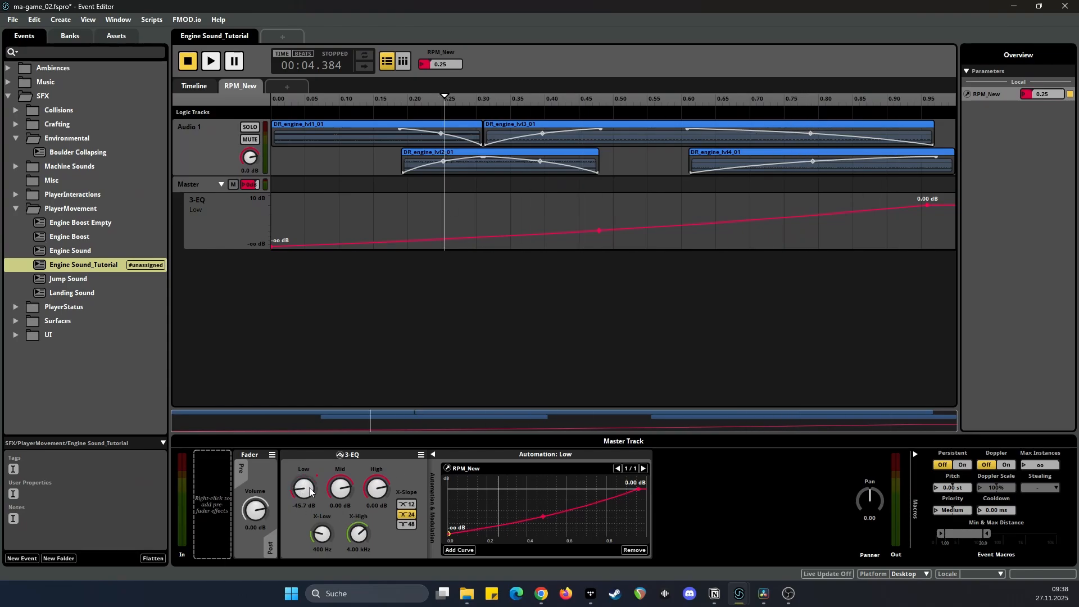
{"action": "key", "text": "space"}
{"action": "left_click_drag", "start_coordinate": [568, 99], "coordinate": [588, 180]}
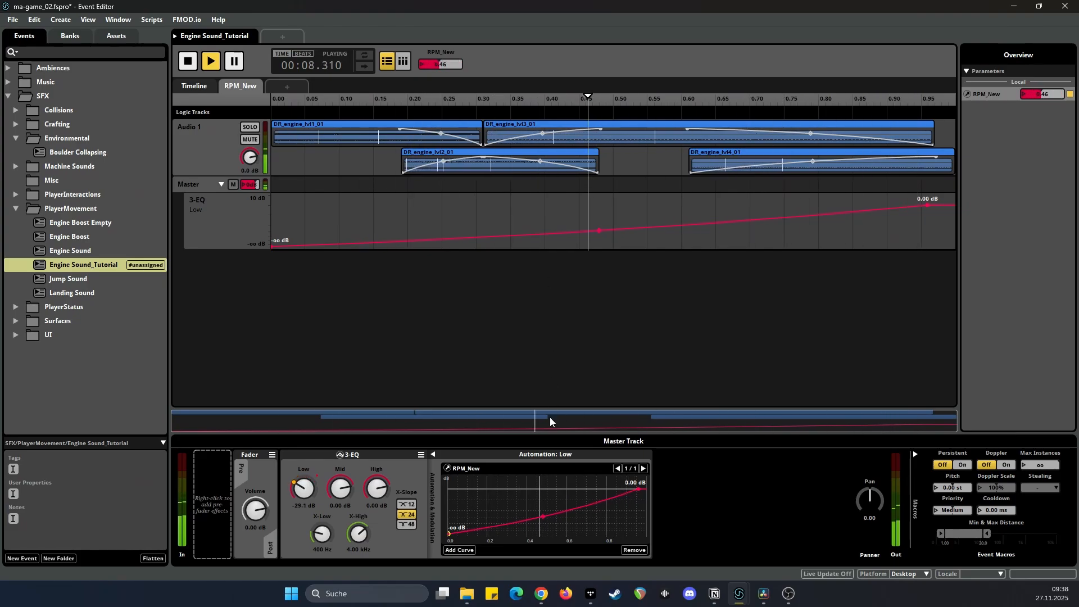
{"action": "left_click_drag", "start_coordinate": [543, 516], "coordinate": [542, 496]}
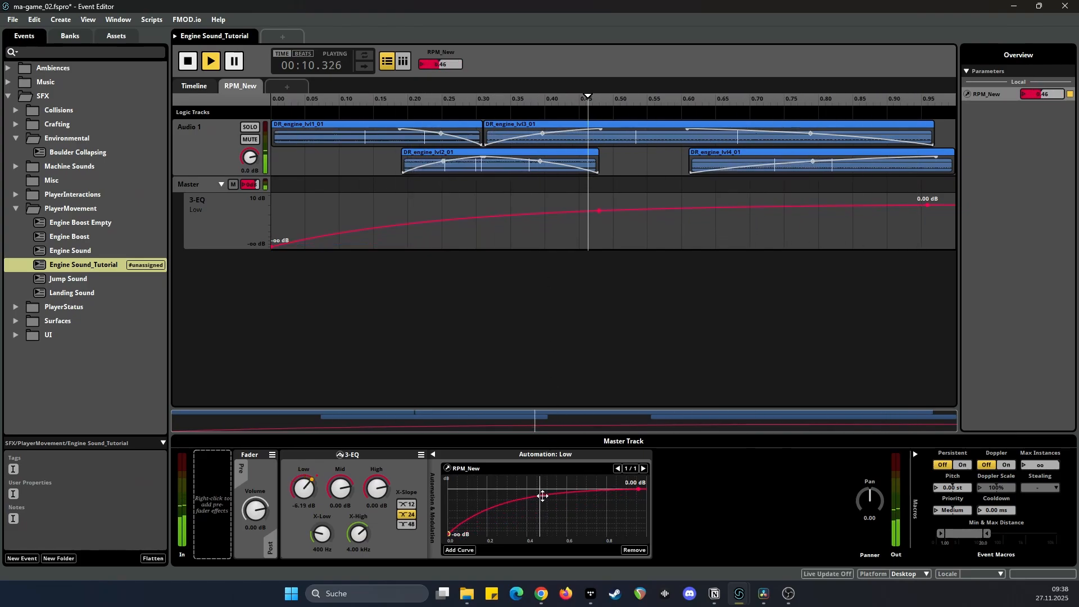
{"action": "left_click_drag", "start_coordinate": [570, 100], "coordinate": [413, 99]}
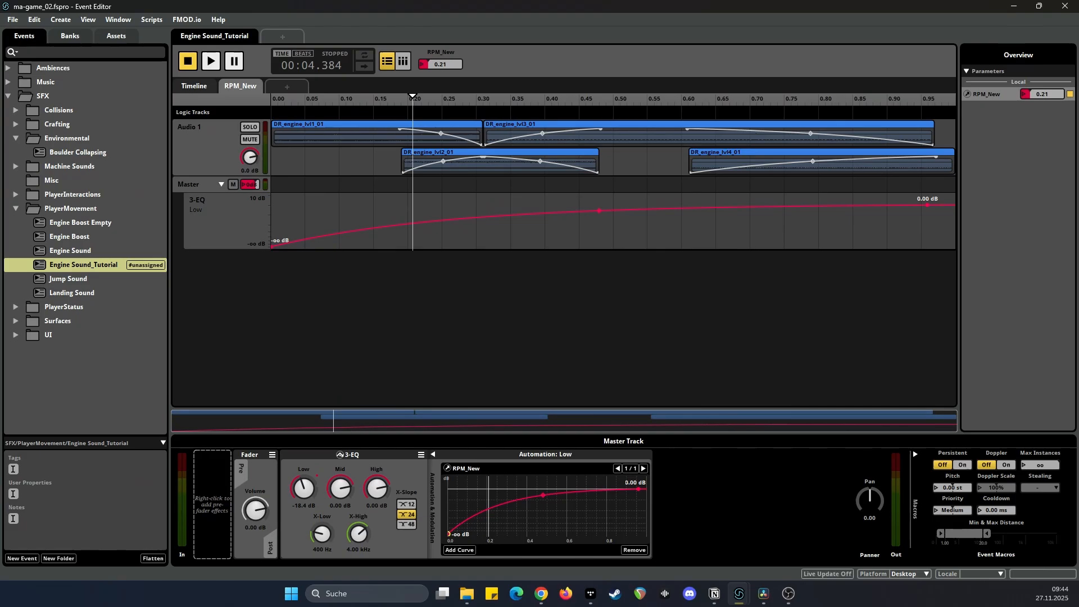
- Add a second audio track, place DR_gravel_01.ogg on it across the full RPM_New range, and enable looping for that instrument
{"action": "key", "text": "ctrl+t"}
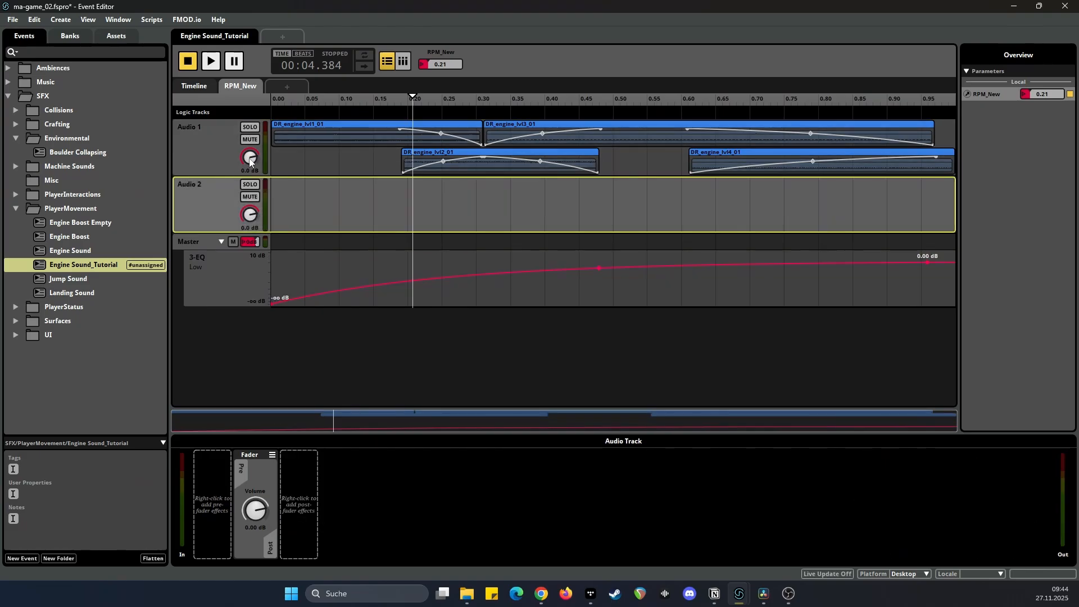
{"action": "left_click", "coordinate": [118, 37]}
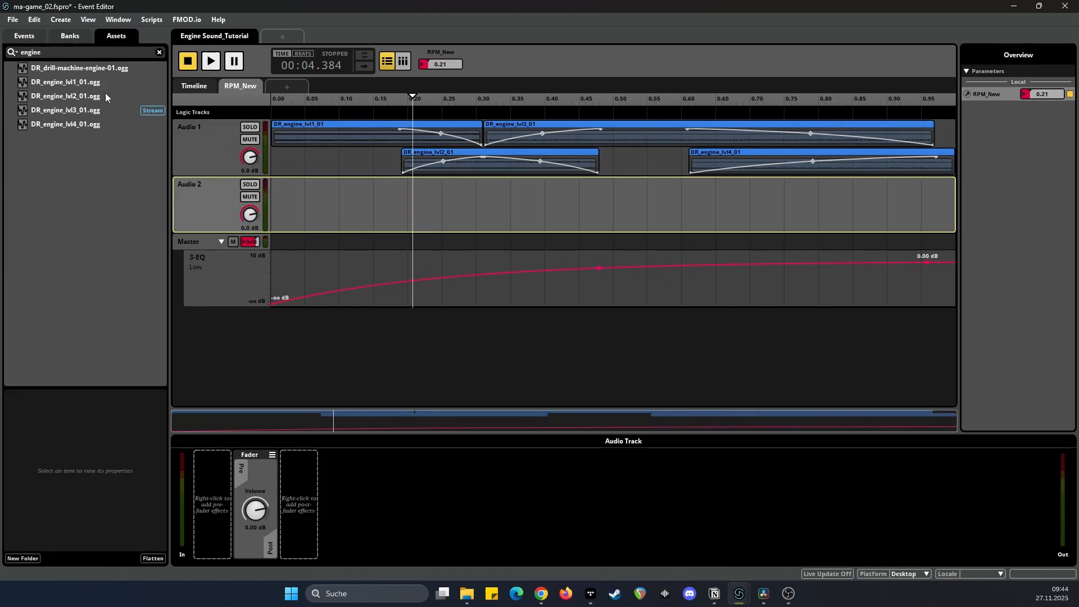
{"action": "double_click", "coordinate": [89, 52]}
{"action": "type", "text": "gravel"}
{"action": "left_click", "coordinate": [58, 68]}
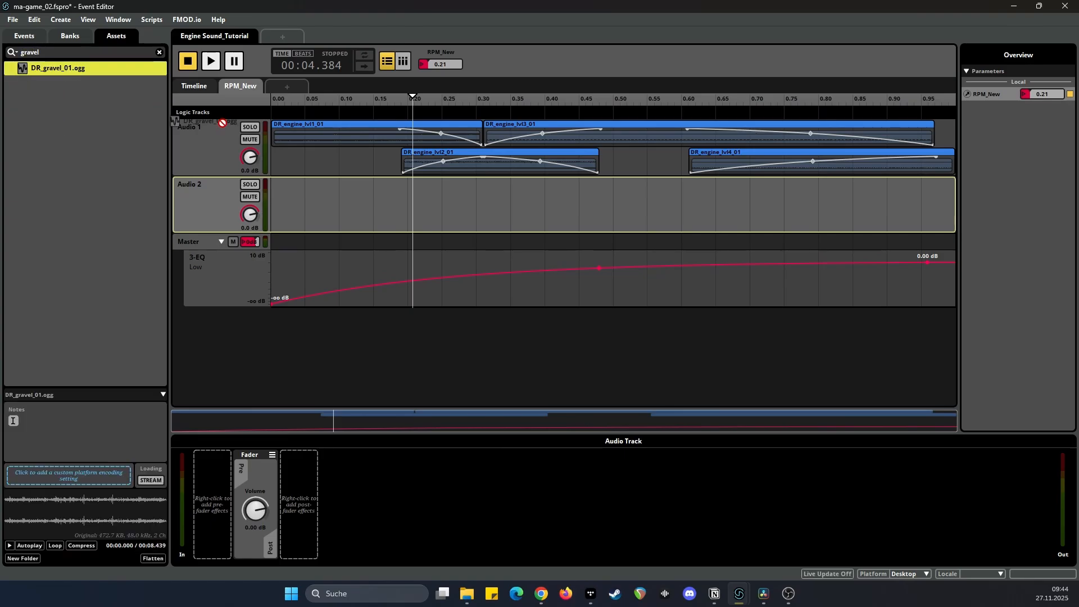
{"action": "left_click_drag", "start_coordinate": [58, 68], "coordinate": [1074, 197]}
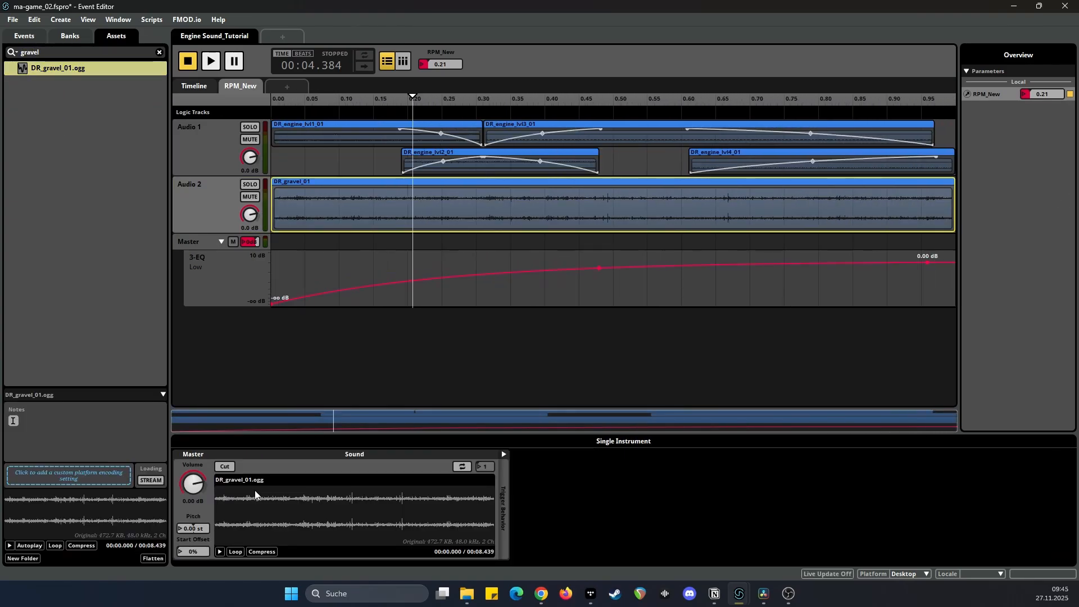
{"action": "left_click", "coordinate": [462, 467]}
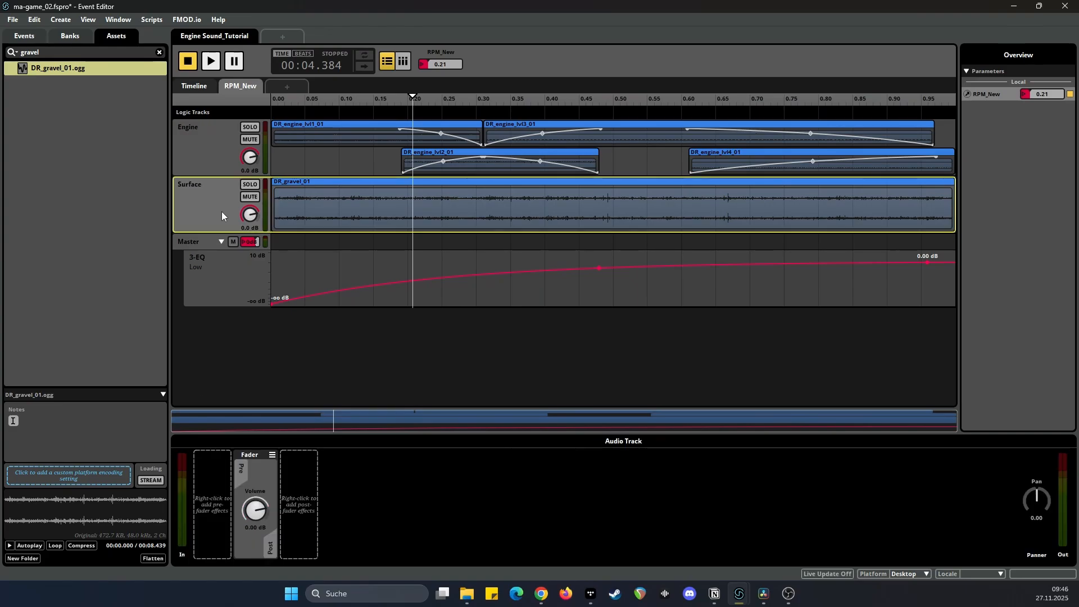
- Automate the Surface track's volume with a new local continuous parameter Gravel_new, ranging from 0 to 1 with initial value 0
{"action": "right_click", "coordinate": [256, 215]}
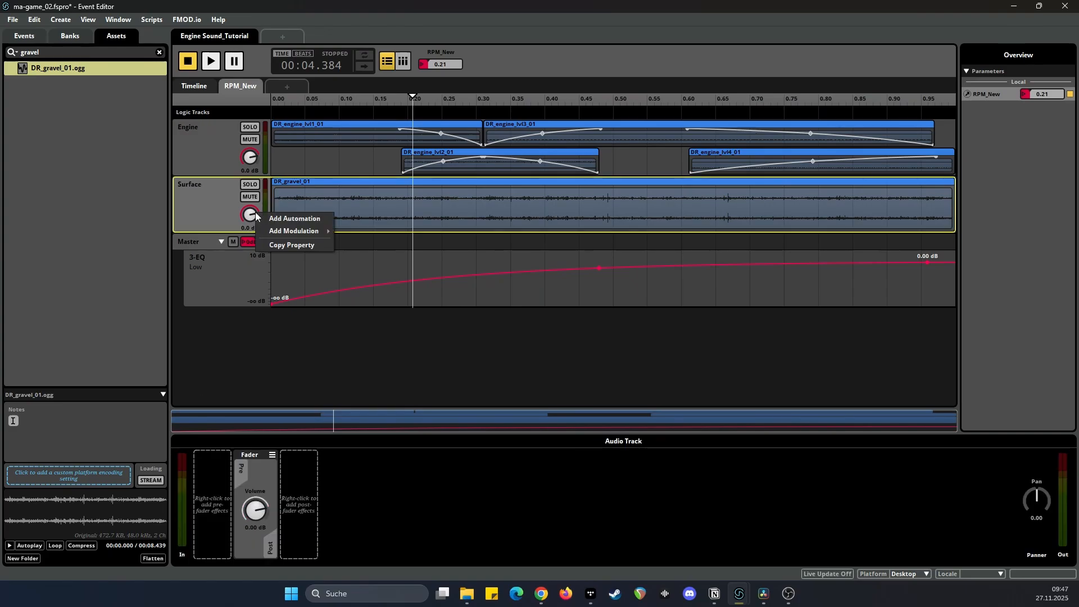
{"action": "left_click", "coordinate": [283, 220]}
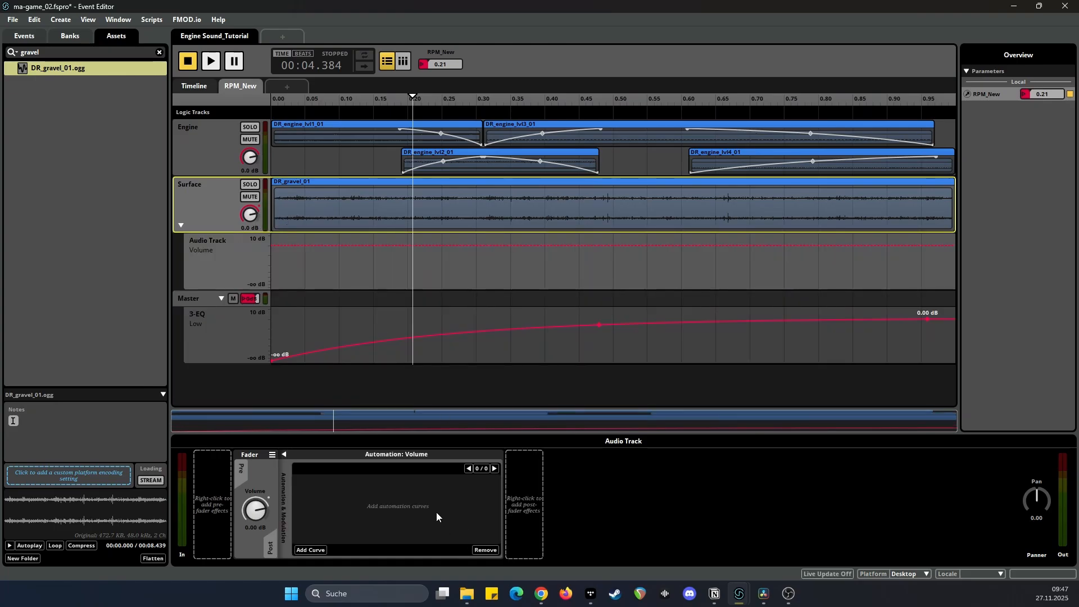
{"action": "left_click", "coordinate": [436, 516]}
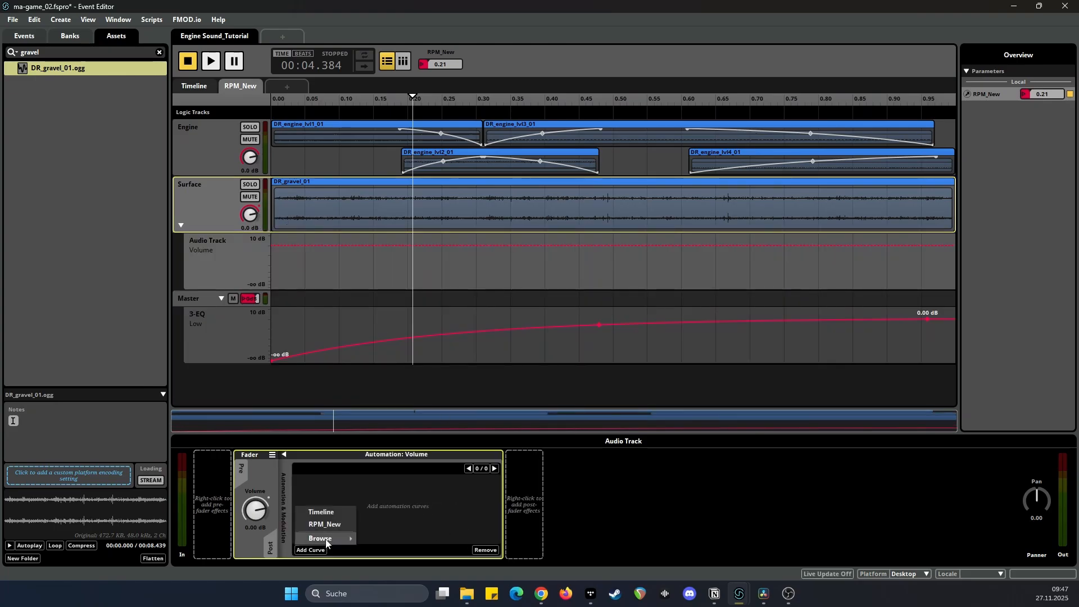
{"action": "mouse_move", "coordinate": [335, 539]}
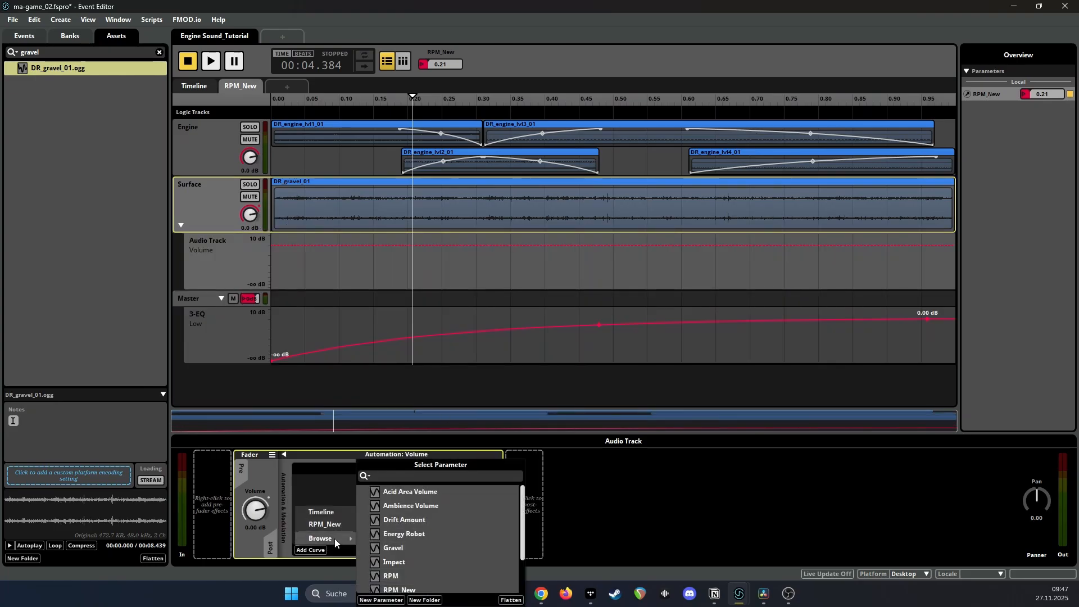
{"action": "left_click", "coordinate": [395, 601]}
{"action": "type", "text": "Gravel_new"}
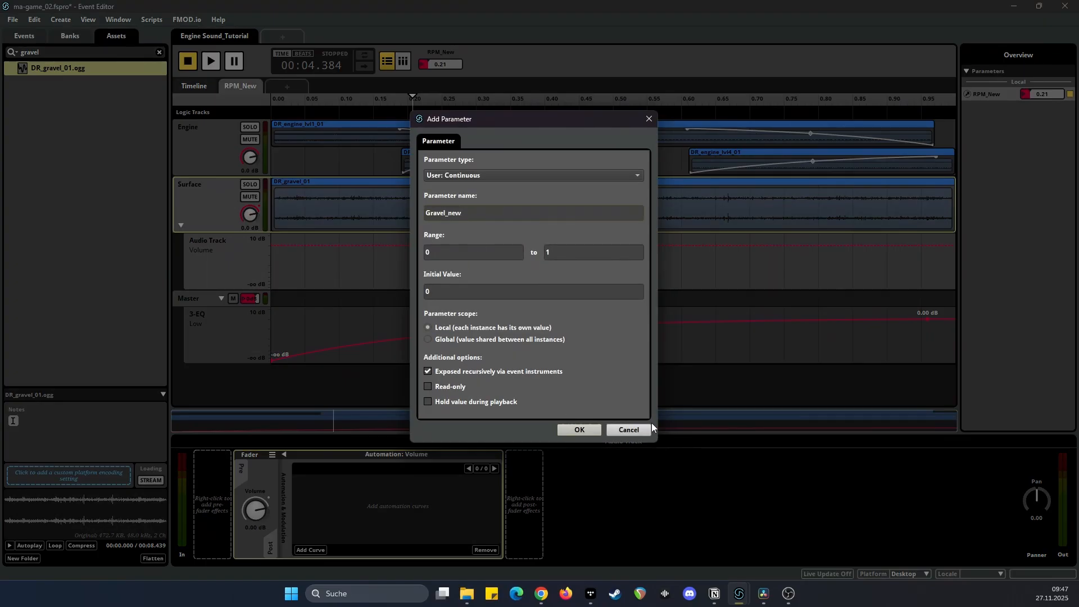
{"action": "key", "text": "Return"}
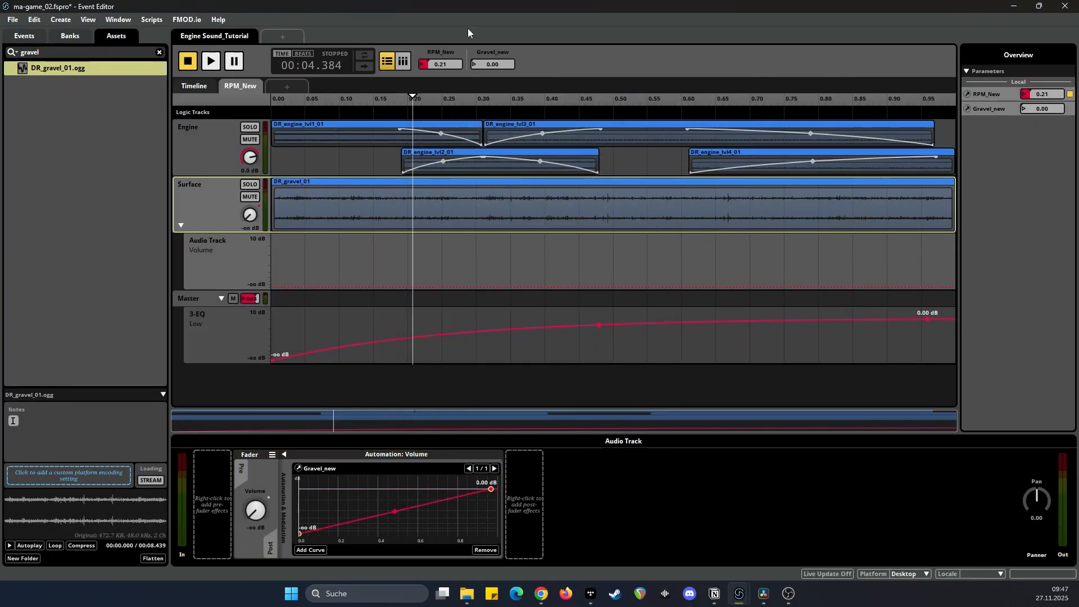
- Add an RPM_New curve to the Surface track's volume, rising from -oo dB at 0 to 0.00 dB at about 0.30
{"action": "mouse_move", "coordinate": [492, 64]}
{"action": "left_mouse_down"}
{"action": "mouse_move", "coordinate": [492, 34]}
{"action": "mouse_move", "coordinate": [492, 58]}
{"action": "left_mouse_up"}
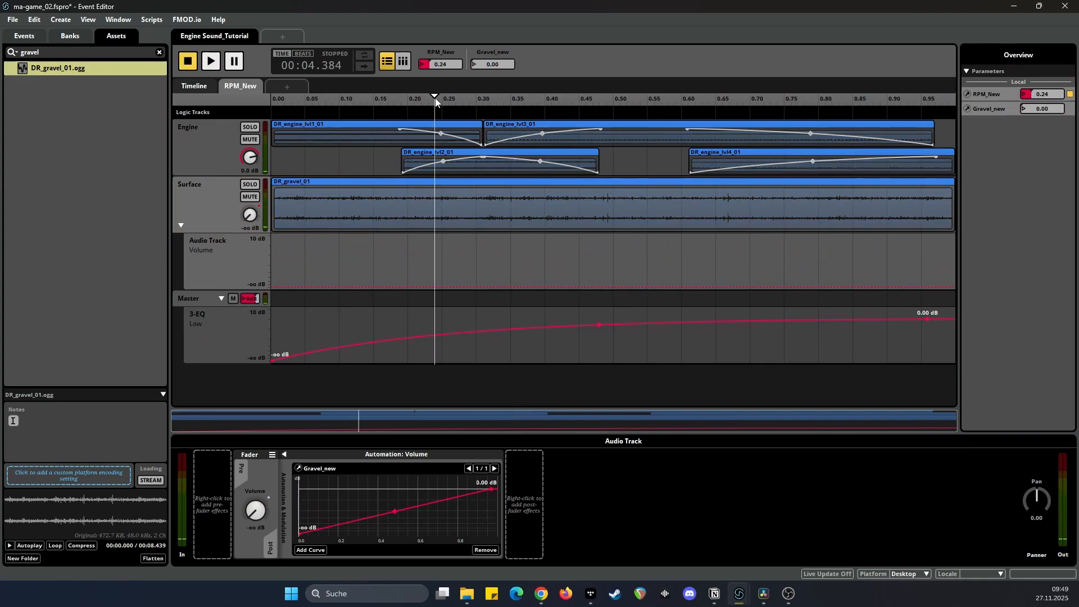
{"action": "left_click_drag", "start_coordinate": [436, 100], "coordinate": [476, 93]}
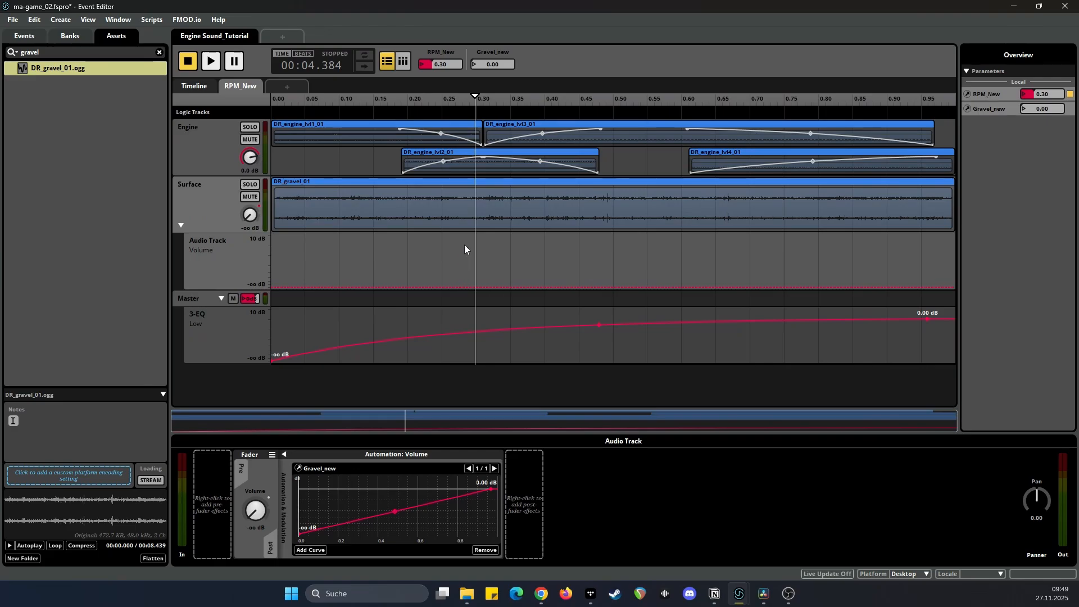
{"action": "left_click_drag", "start_coordinate": [477, 96], "coordinate": [502, 97]}
{"action": "left_click_drag", "start_coordinate": [468, 288], "coordinate": [273, 287]}
{"action": "left_click", "coordinate": [423, 245]}
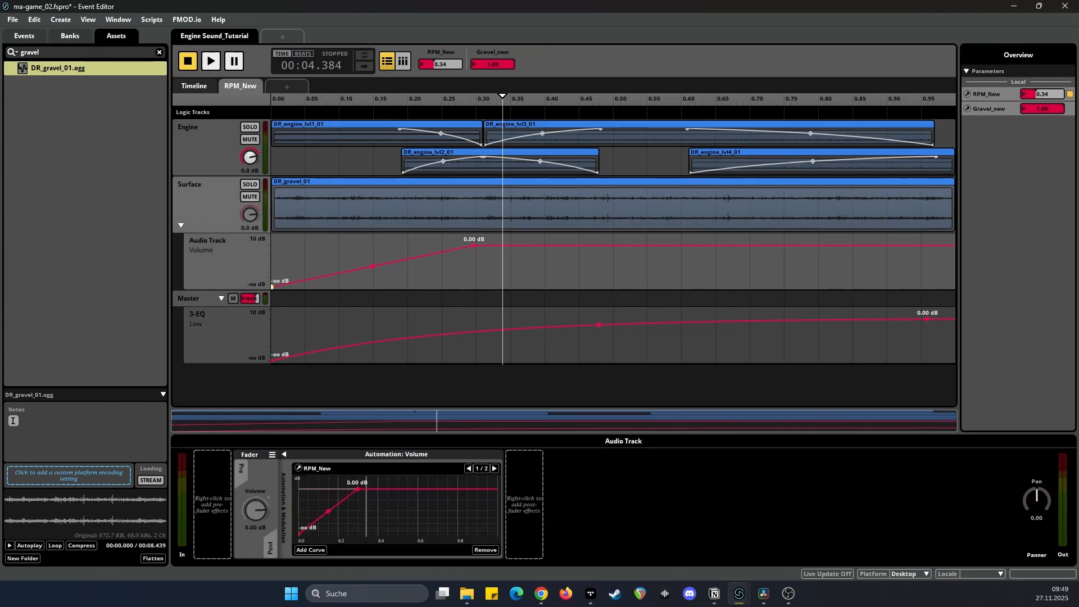
- Bend the rising part of the Surface volume curve downward and audition the event while raising RPM_New to about 0.49
{"action": "mouse_move", "coordinate": [372, 267]}
{"action": "left_mouse_down"}
{"action": "mouse_move", "coordinate": [373, 256]}
{"action": "mouse_move", "coordinate": [373, 283]}
{"action": "left_mouse_up"}
{"action": "left_click", "coordinate": [385, 99]}
{"action": "key", "text": "space"}
{"action": "left_click_drag", "start_coordinate": [423, 99], "coordinate": [603, 118]}
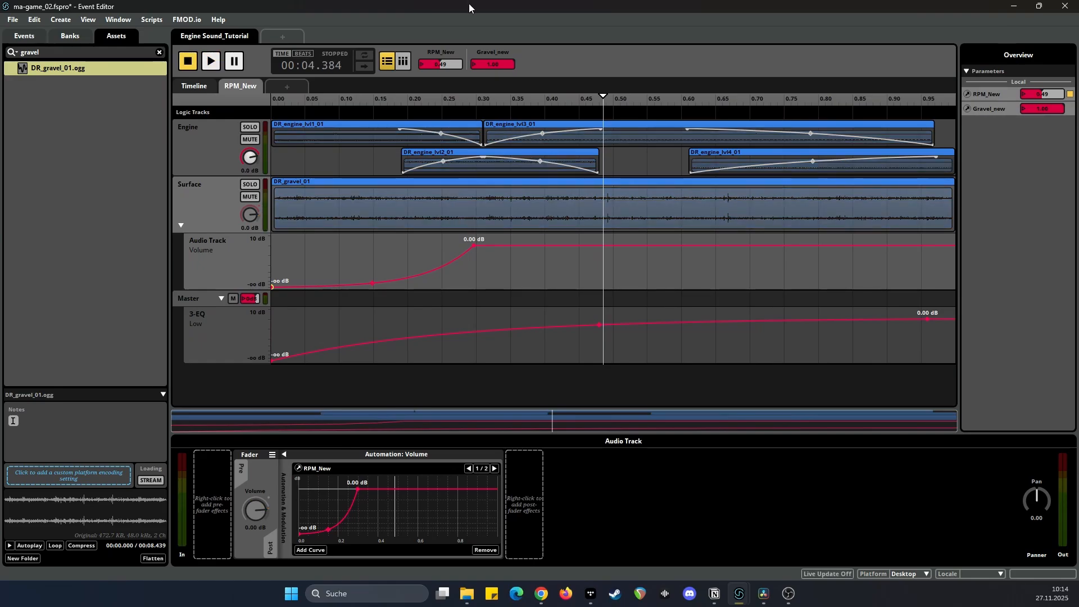
- Add a parameter sheet for a new local continuous parameter named Energy Robot New, ranging from 0 to 1
{"action": "left_click", "coordinate": [297, 87]}
{"action": "left_click", "coordinate": [311, 113]}
{"action": "left_click", "coordinate": [444, 261]}
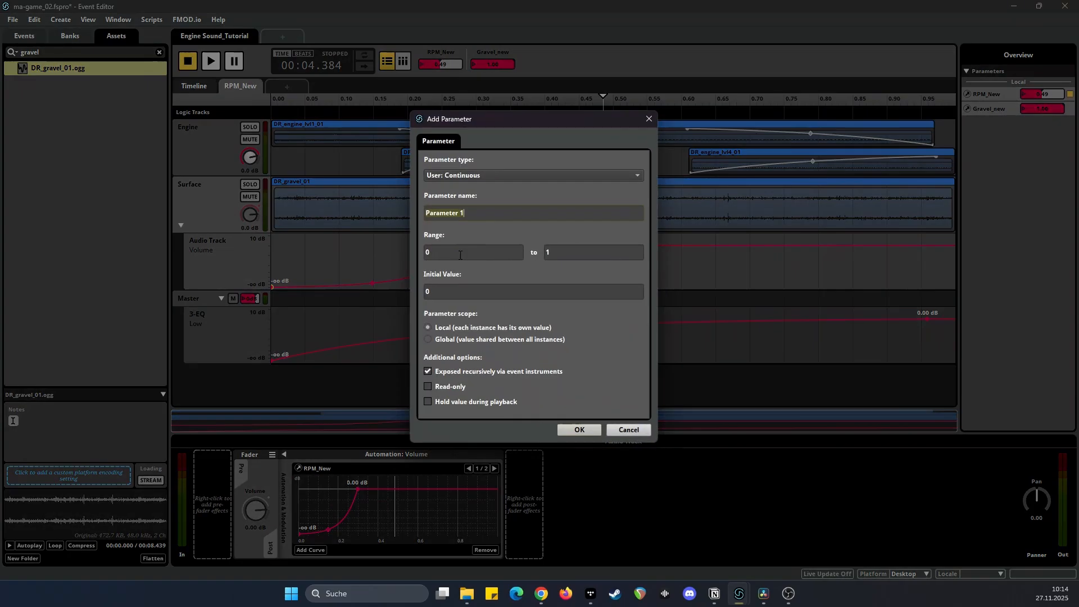
{"action": "type", "text": "Energy Robot New"}
{"action": "left_click", "coordinate": [561, 427]}
- Add an FMOD Flanger after the fader and an FMOD Delay before the fader on the Engine track
{"action": "left_click", "coordinate": [208, 155]}
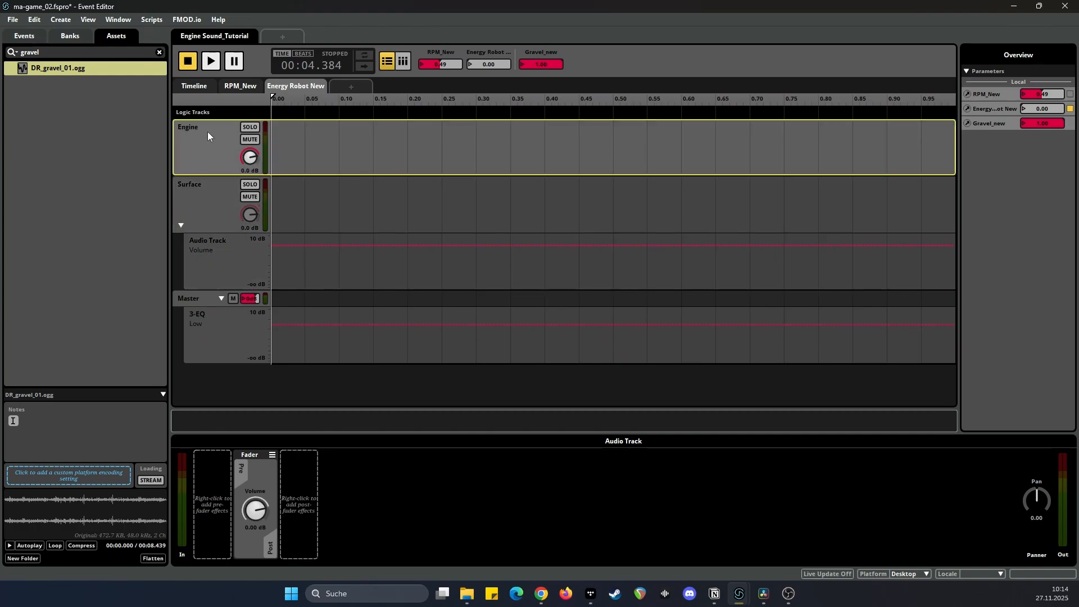
{"action": "right_click", "coordinate": [309, 480]}
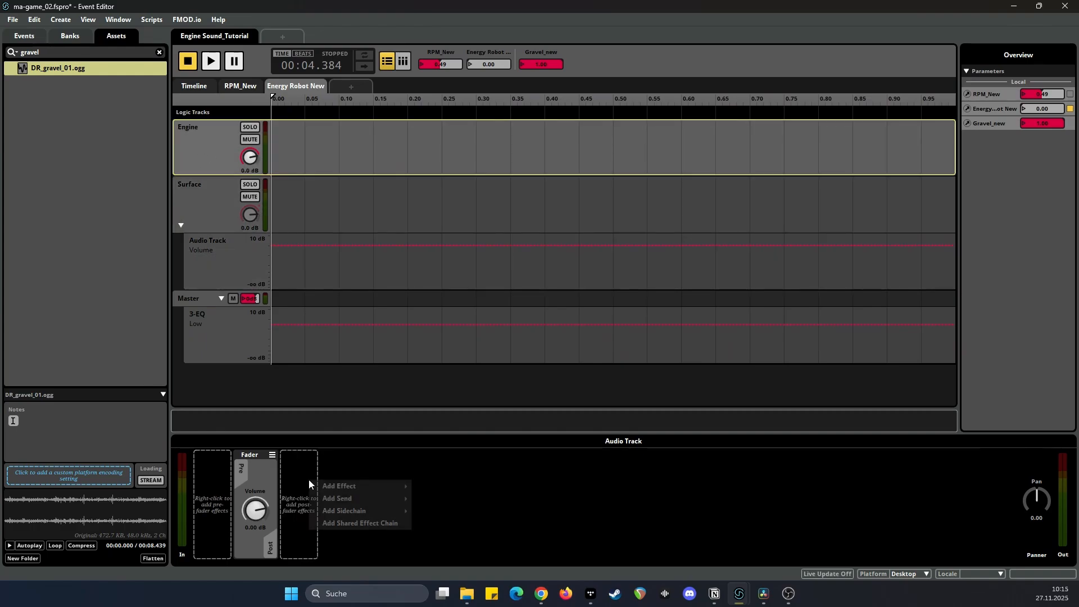
{"action": "mouse_move", "coordinate": [360, 487]}
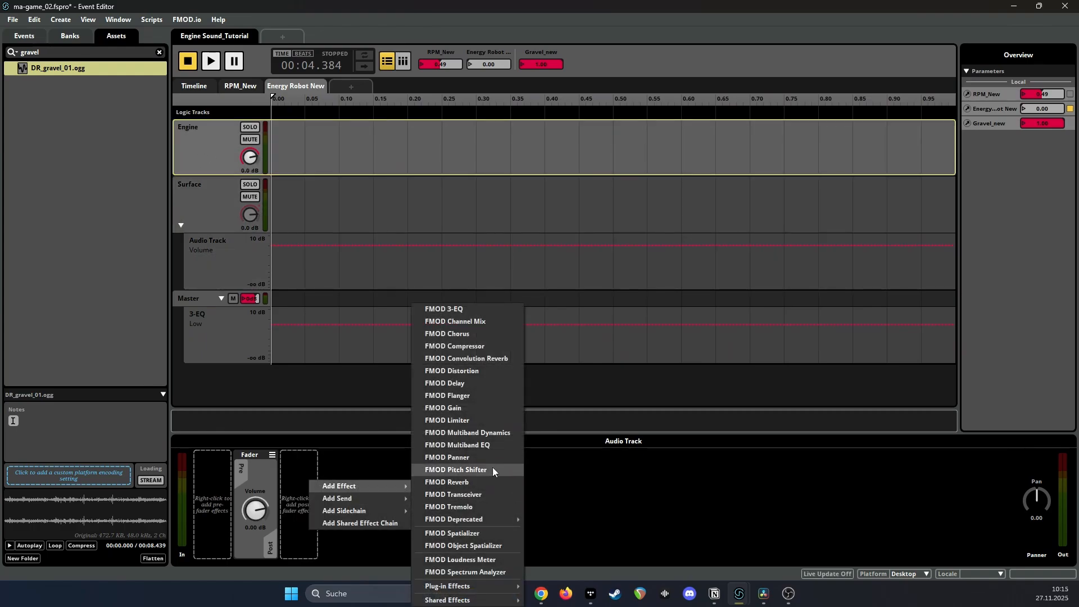
{"action": "left_click", "coordinate": [470, 392]}
{"action": "right_click", "coordinate": [218, 482]}
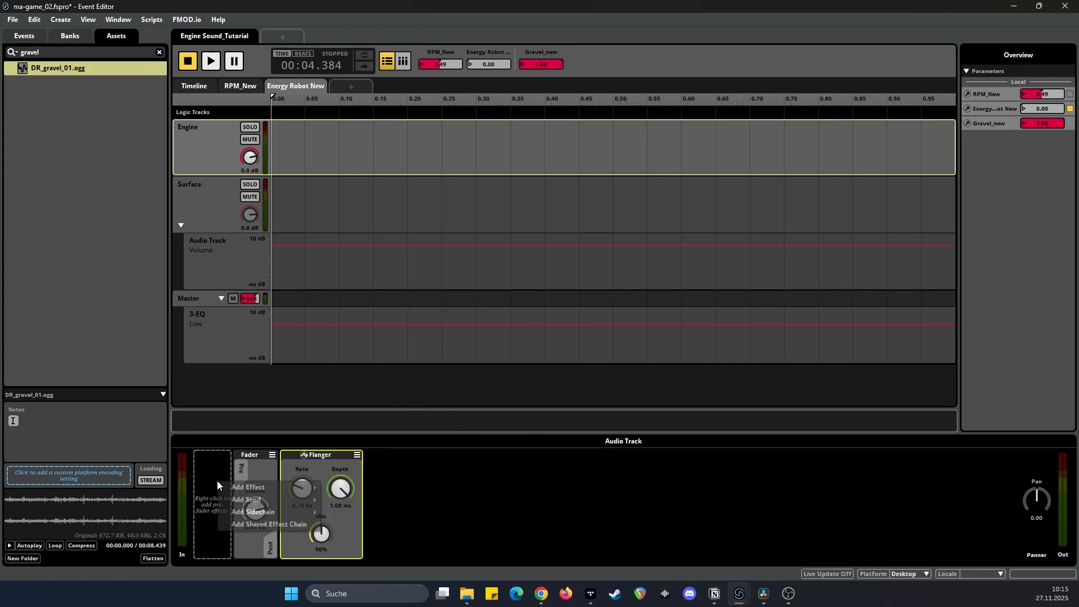
{"action": "mouse_move", "coordinate": [281, 488]}
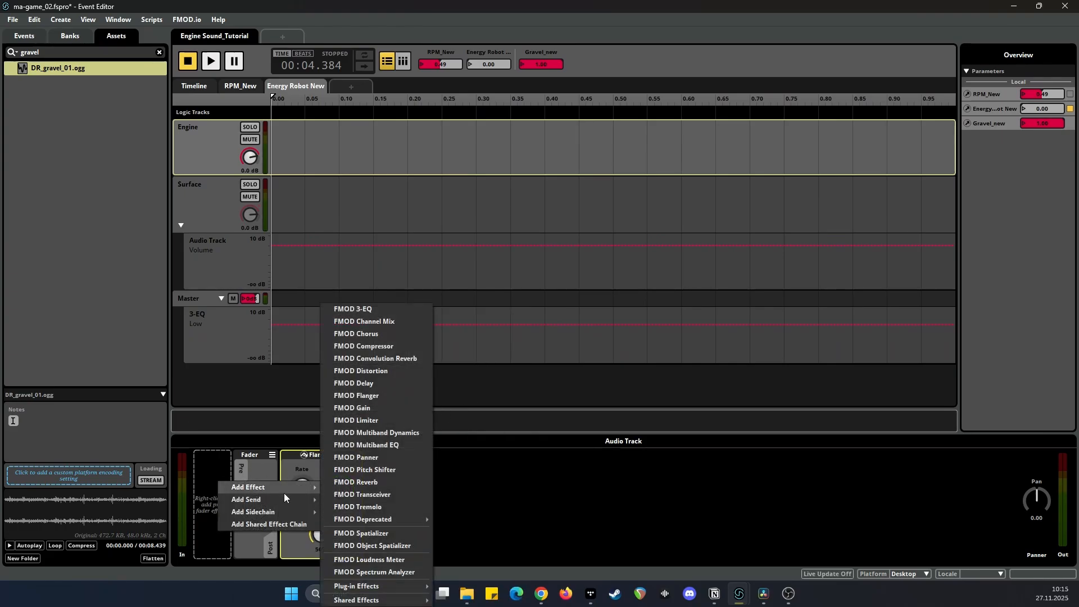
{"action": "left_click", "coordinate": [383, 386]}
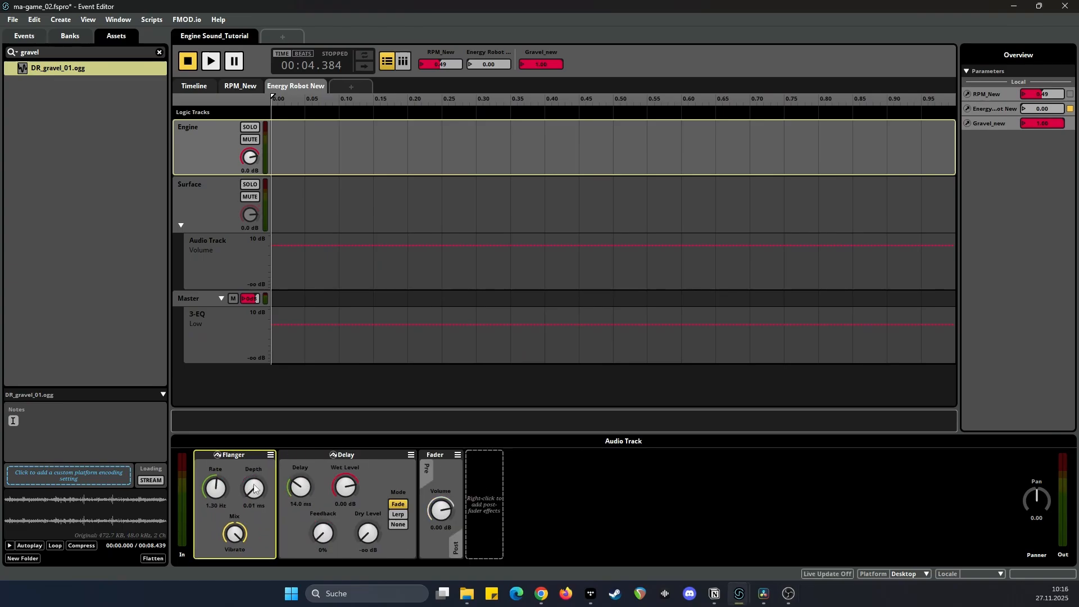
- Automate the Flanger's Depth with an Energy Robot New curve rising from 0.01 ms through 0.14 ms to 0.36 ms, bending its first segment slightly downward
{"action": "right_click", "coordinate": [254, 487]}
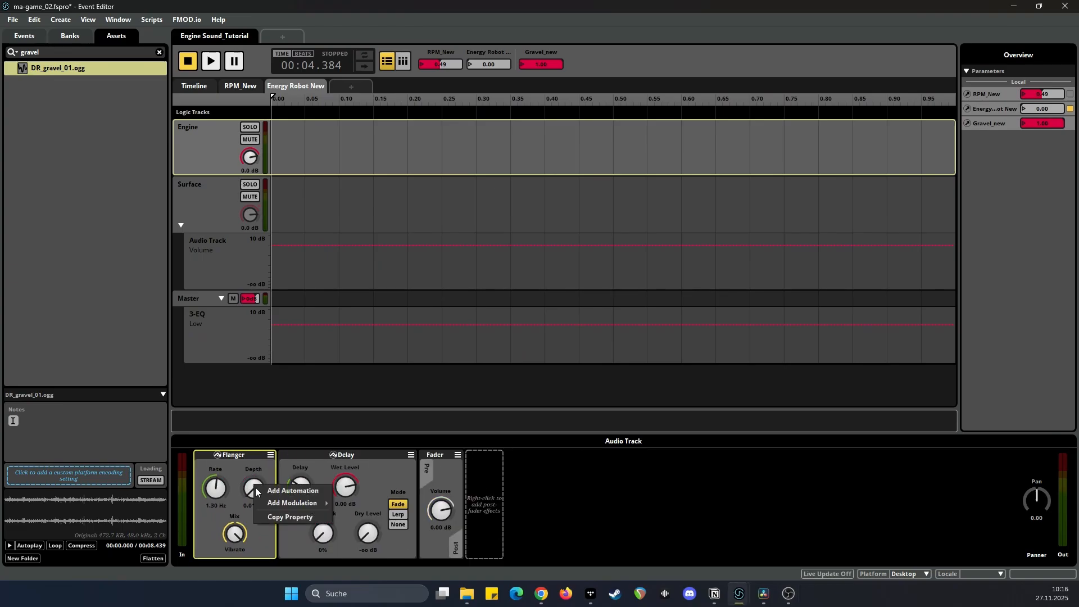
{"action": "left_click", "coordinate": [268, 491]}
{"action": "left_click", "coordinate": [302, 545]}
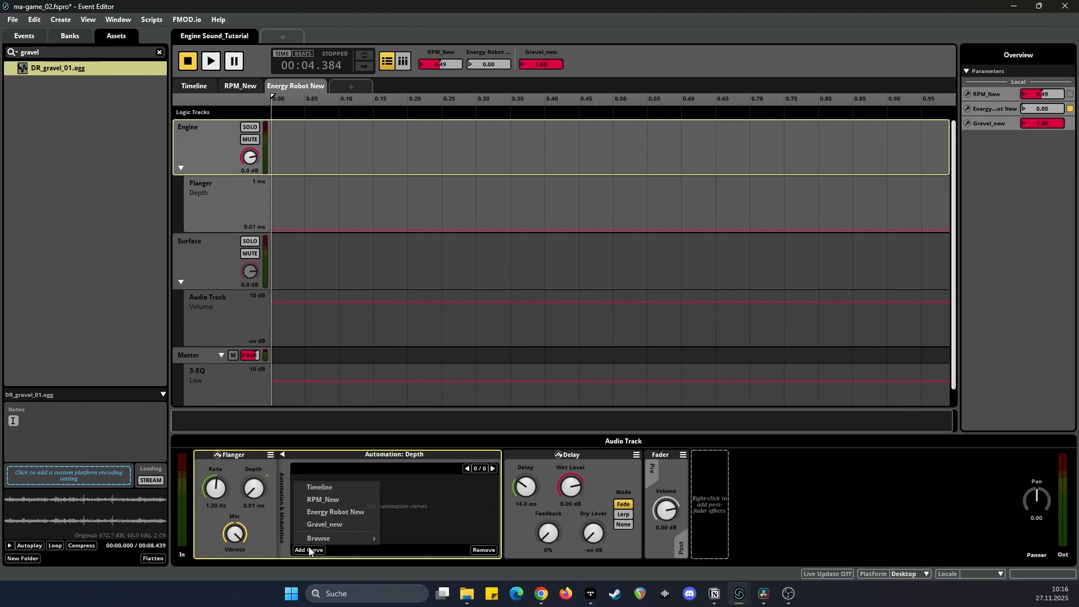
{"action": "left_click", "coordinate": [326, 513]}
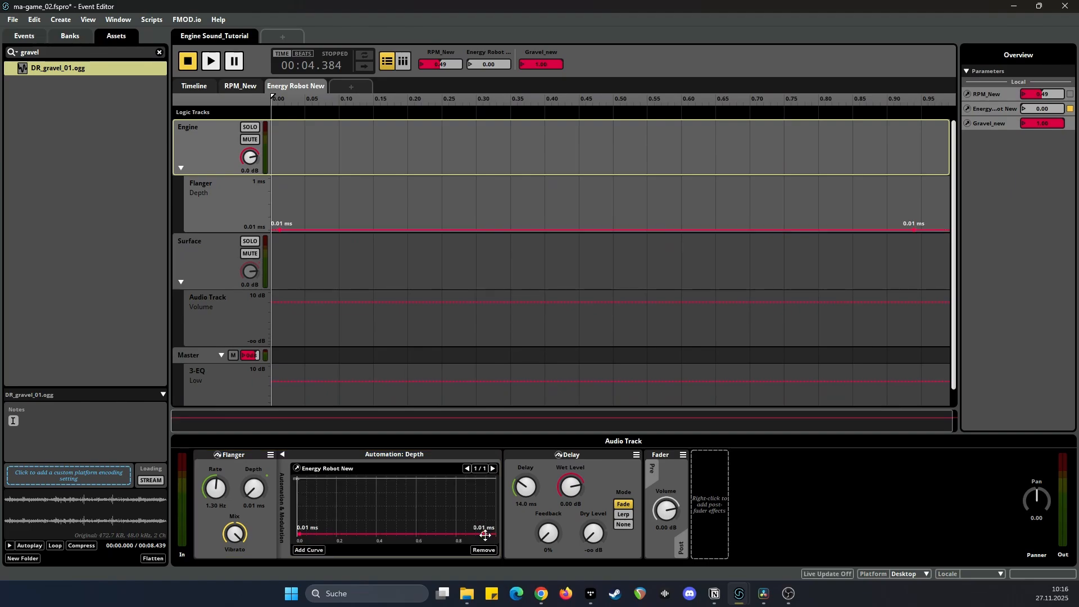
{"action": "left_click_drag", "start_coordinate": [484, 533], "coordinate": [496, 499]}
{"action": "left_click", "coordinate": [421, 514]}
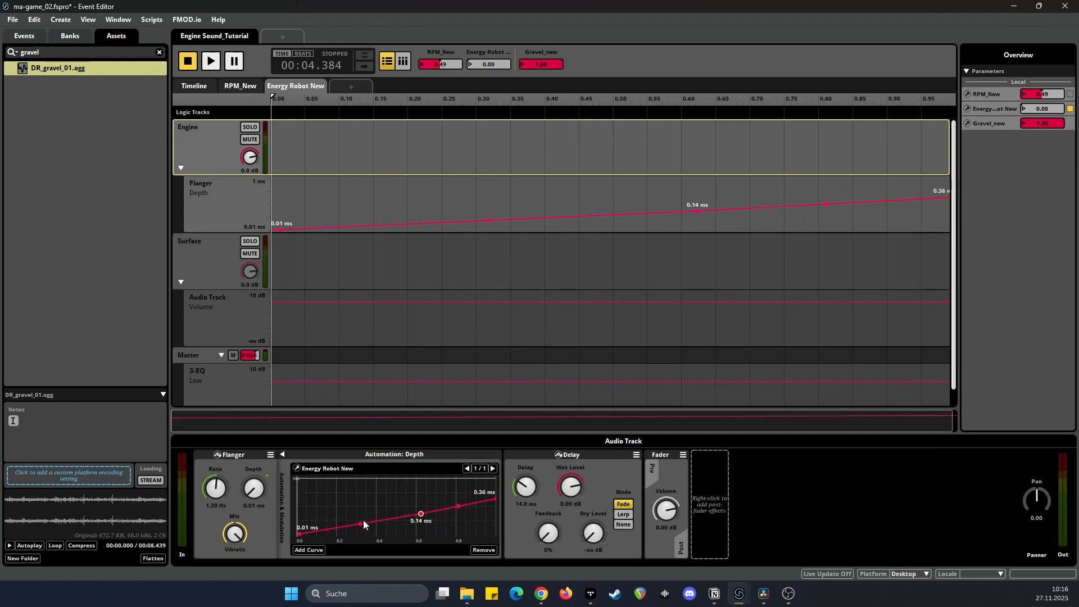
{"action": "left_click_drag", "start_coordinate": [361, 524], "coordinate": [360, 527]}
- Add automation to the Delay's Feedback with a curve driven by Energy Robot New
{"action": "left_click", "coordinate": [602, 470]}
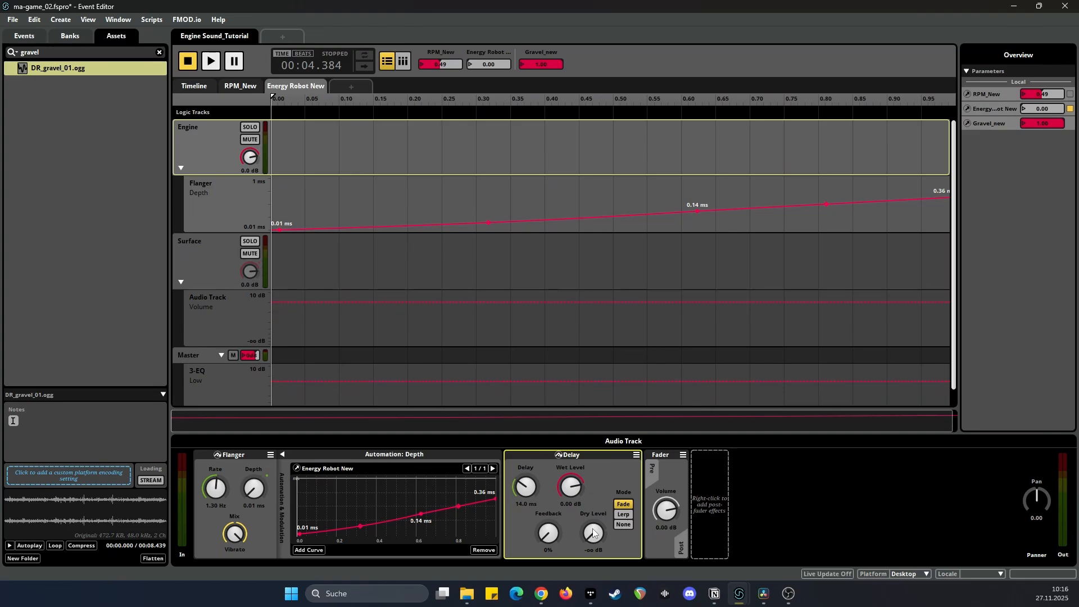
{"action": "right_click", "coordinate": [548, 530]}
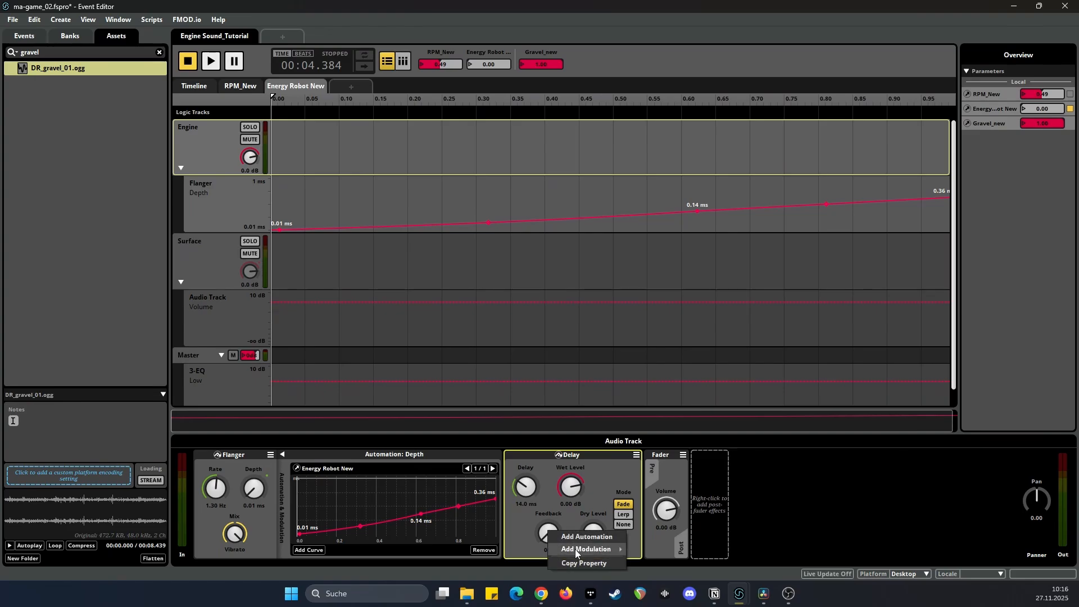
{"action": "key", "text": "Escape"}
{"action": "right_click", "coordinate": [542, 533]}
{"action": "left_click", "coordinate": [574, 541]}
{"action": "left_click", "coordinate": [674, 550]}
{"action": "left_click", "coordinate": [721, 514]}
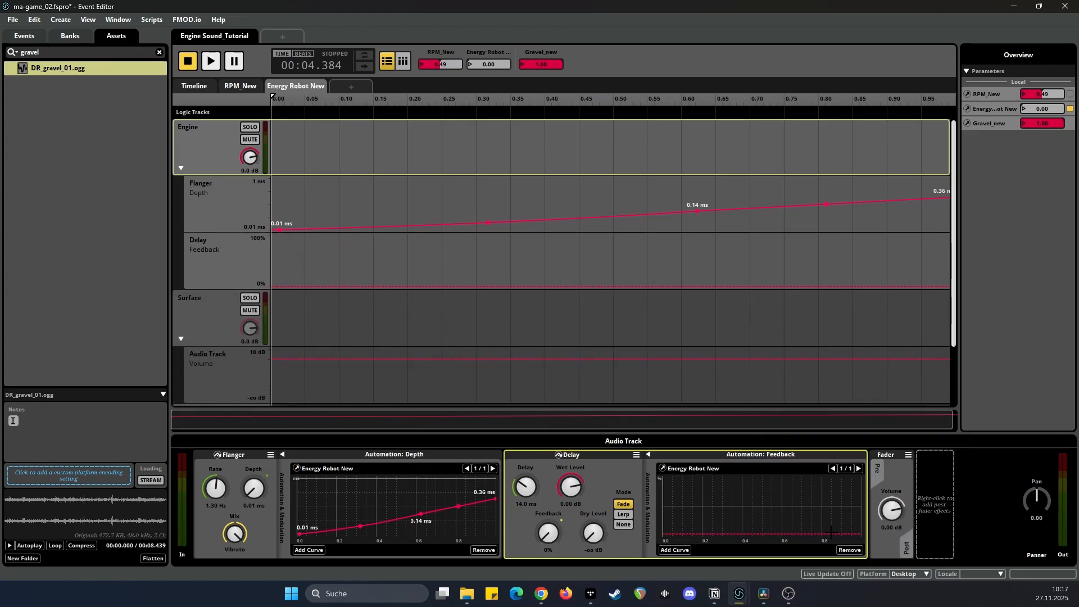
- Shape the Delay Feedback curve to rise from 0% through 24% at about 0.25 and 54% at about 0.60 to 88% at 1
{"action": "left_click_drag", "start_coordinate": [861, 534], "coordinate": [861, 480]}
{"action": "left_click", "coordinate": [797, 481]}
{"action": "mouse_move", "coordinate": [713, 481]}
{"action": "left_mouse_down"}
{"action": "mouse_move", "coordinate": [712, 519]}
{"action": "mouse_move", "coordinate": [663, 534]}
{"action": "left_mouse_up"}
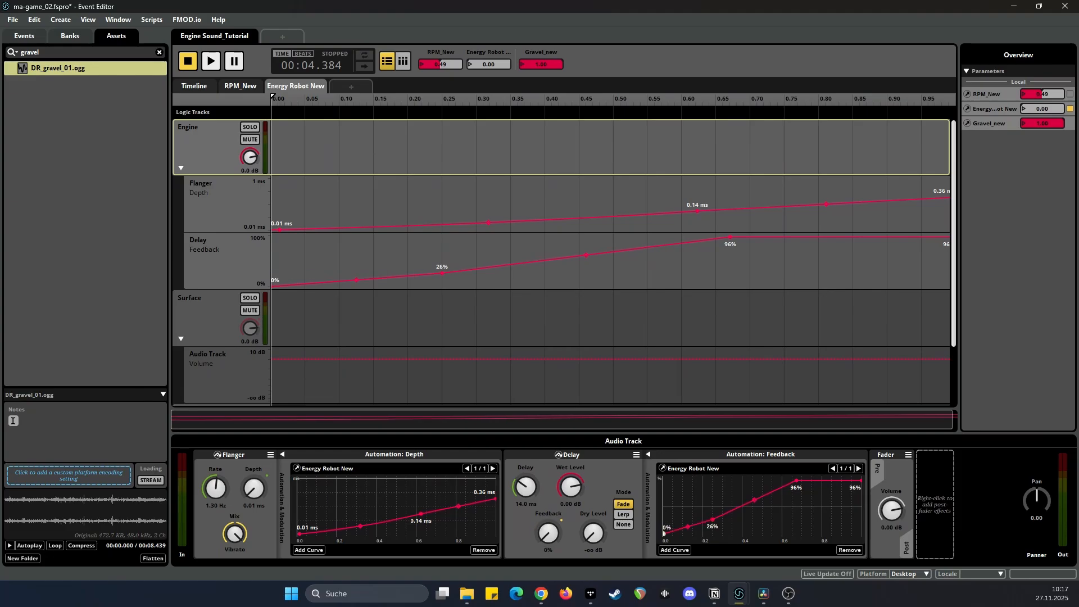
{"action": "left_click_drag", "start_coordinate": [796, 481], "coordinate": [802, 507]}
{"action": "left_click_drag", "start_coordinate": [861, 480], "coordinate": [861, 485]}
{"action": "left_click_drag", "start_coordinate": [802, 507], "coordinate": [782, 504]}
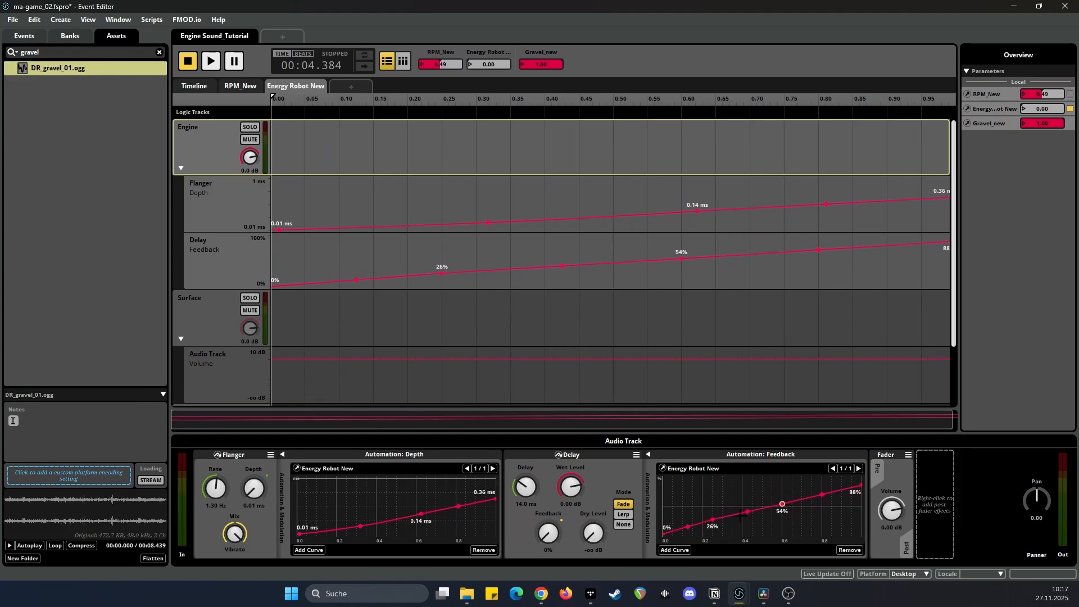
{"action": "left_click_drag", "start_coordinate": [712, 520], "coordinate": [712, 520]}
- Raise the middle point of the Flanger Depth curve to 0.17 ms and sweep the Energy Robot New value across its range
{"action": "left_click_drag", "start_coordinate": [421, 513], "coordinate": [421, 510]}
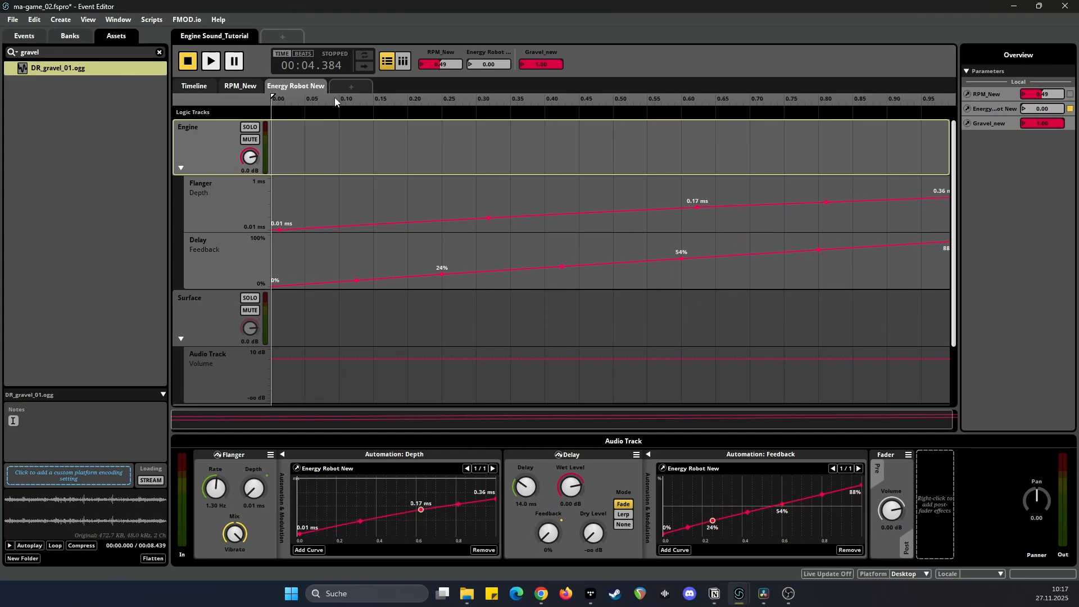
{"action": "left_click_drag", "start_coordinate": [692, 99], "coordinate": [366, 97]}
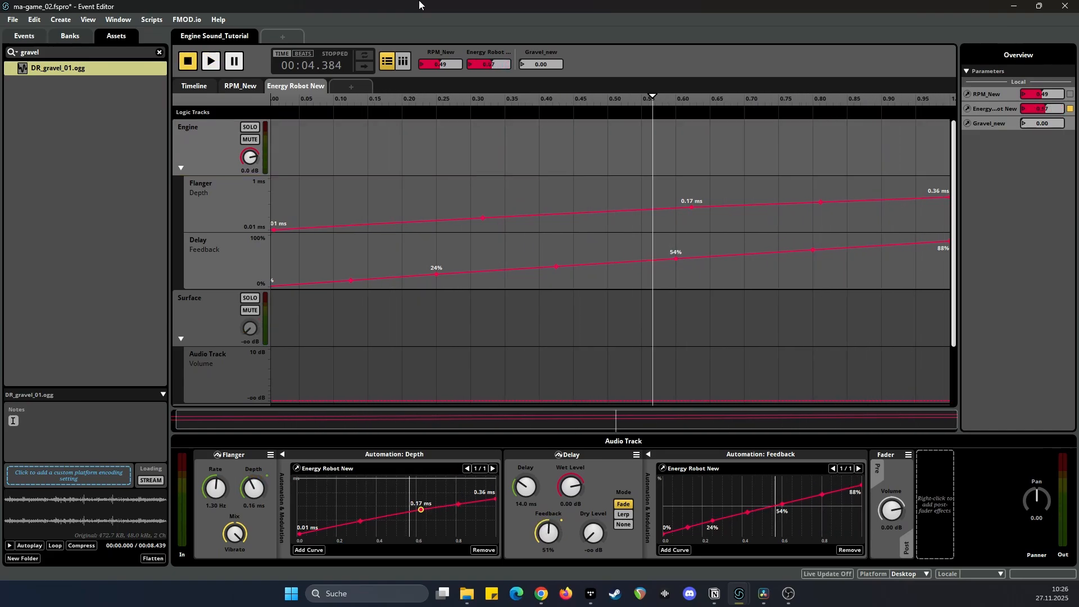